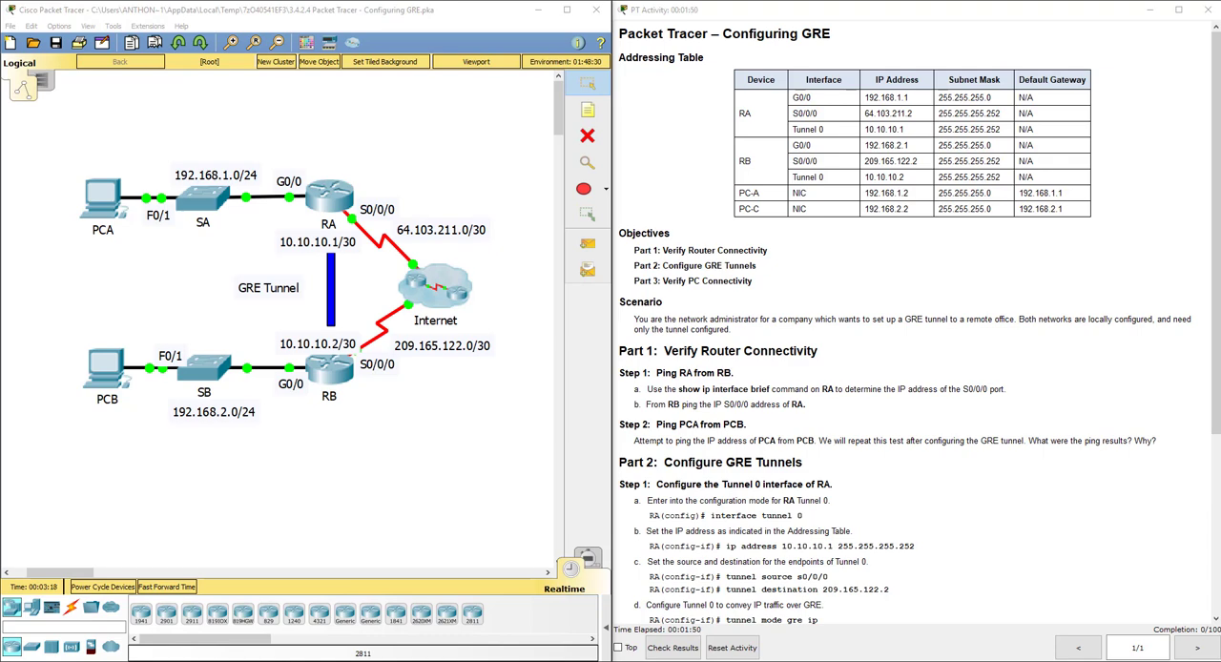
Step: Examine the serial links and network labels in the topology, and read the GRE configuration instructions
left_click(325, 509)
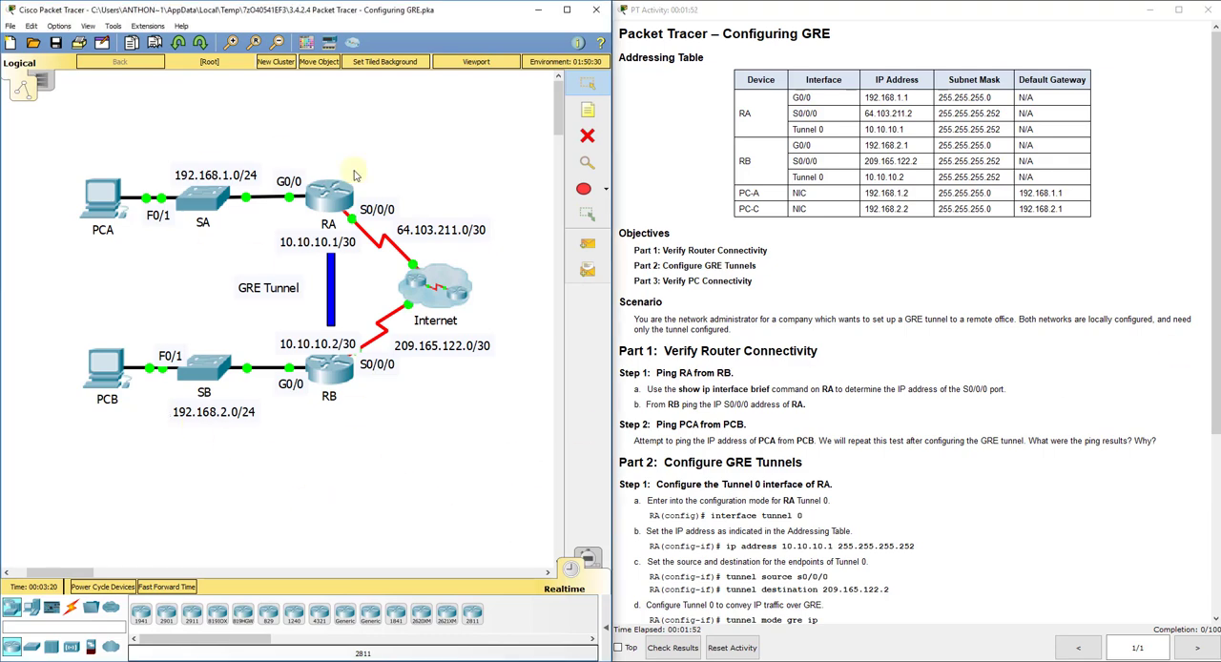
left_click_drag(69, 158, 349, 229)
left_click_drag(461, 162, 373, 270)
left_click_drag(506, 212, 406, 241)
left_click_drag(511, 339, 401, 356)
left_click_drag(497, 260, 402, 311)
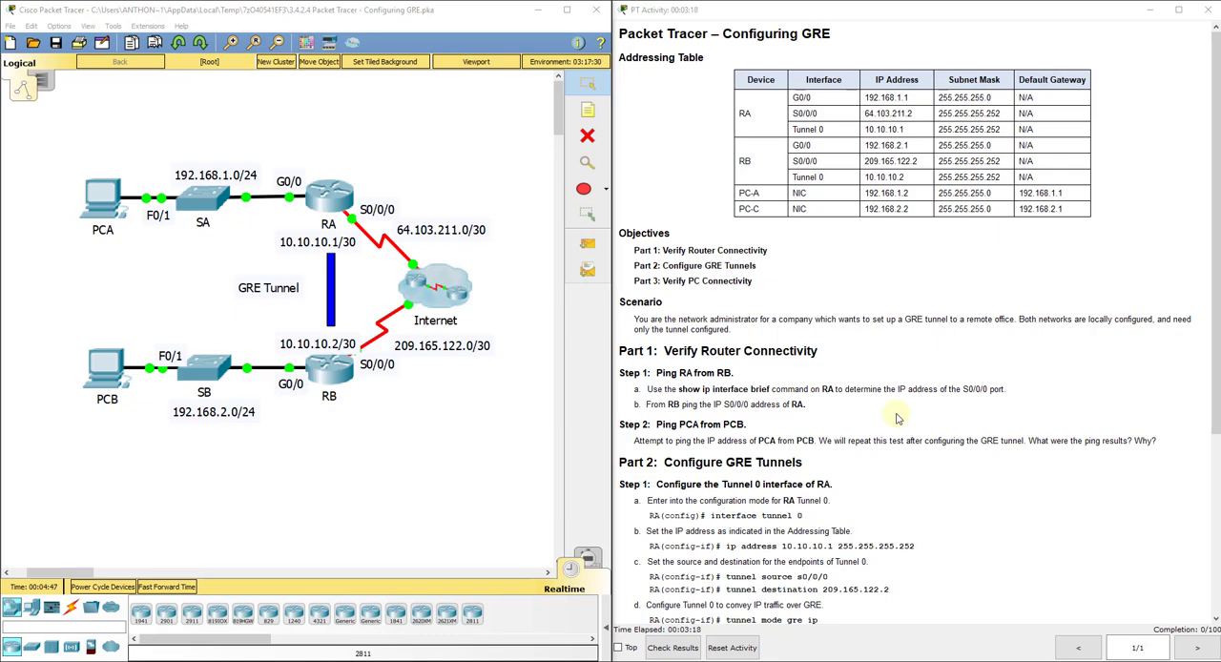
scroll(892, 417, "down", 5)
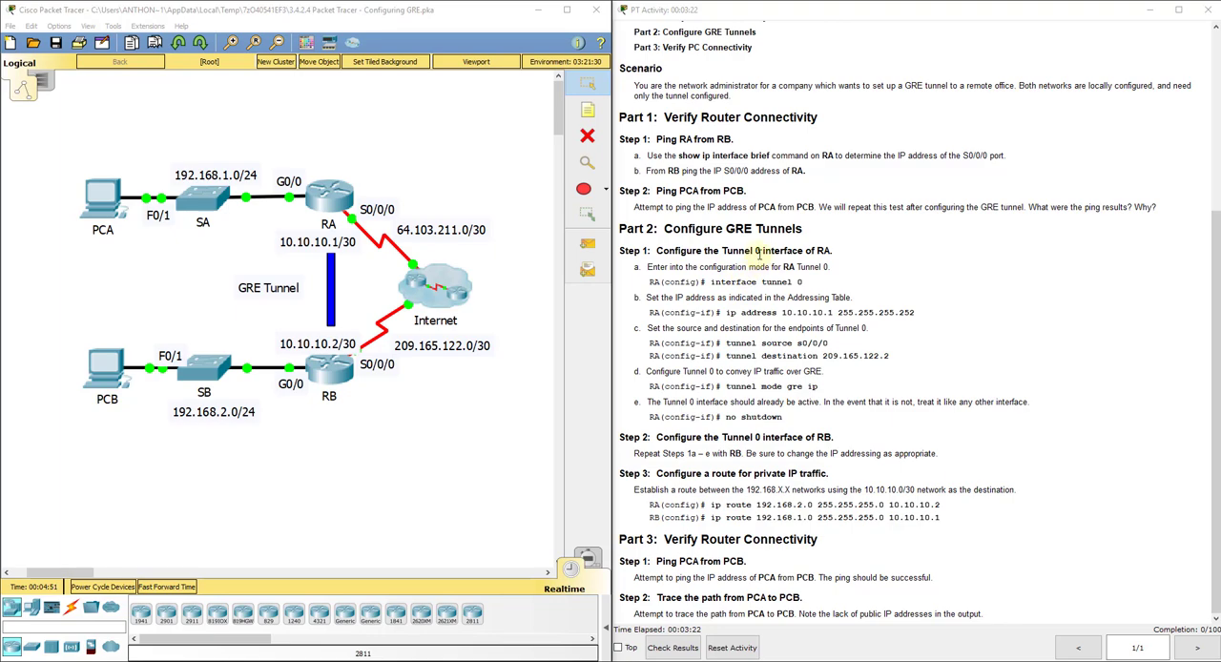
Step: Open router RA's command line and enter global configuration mode with en and config t
left_click(353, 194)
left_click(504, 172)
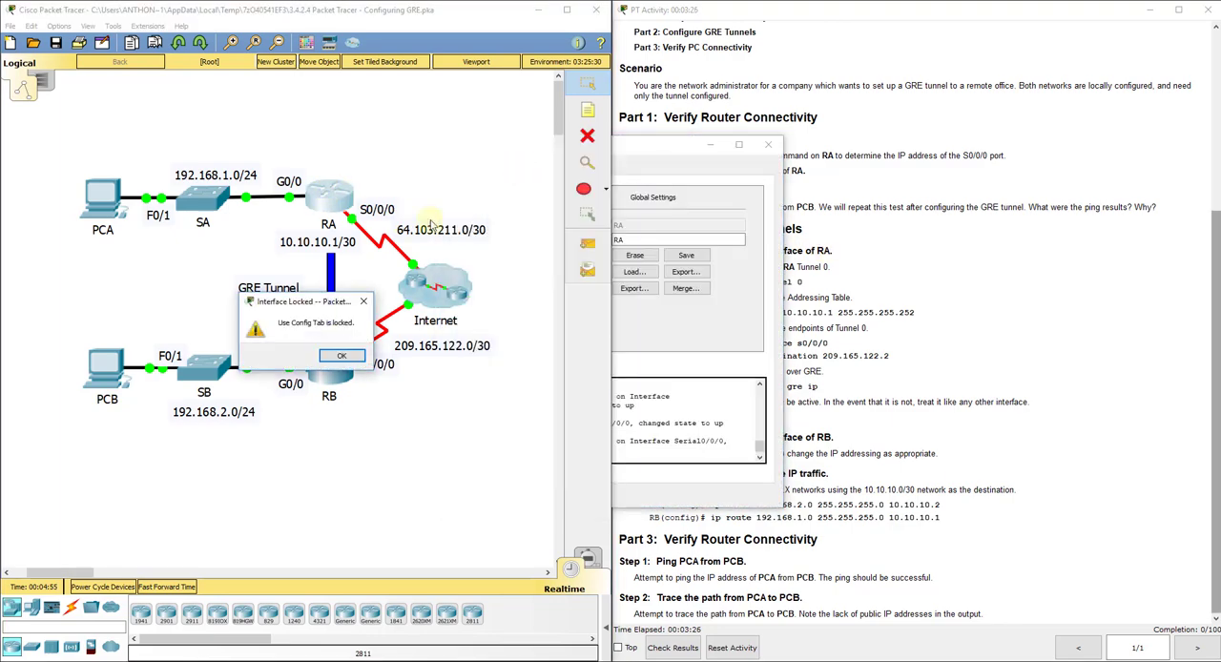
left_click(336, 357)
left_click(540, 174)
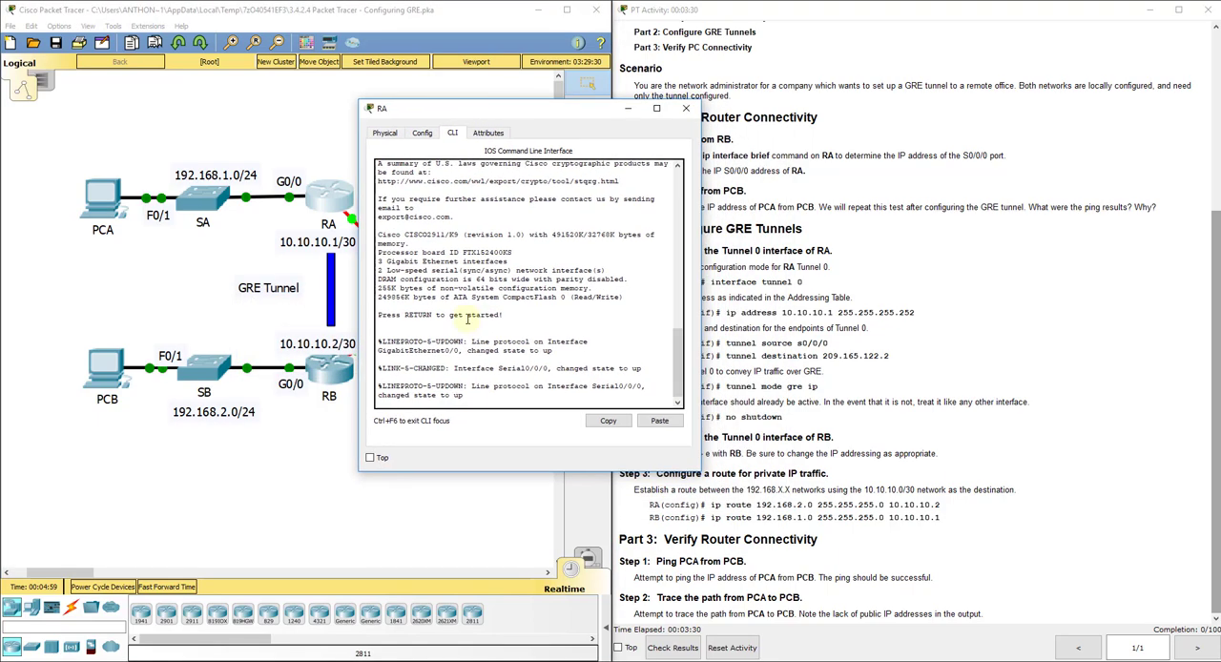
key("Return")
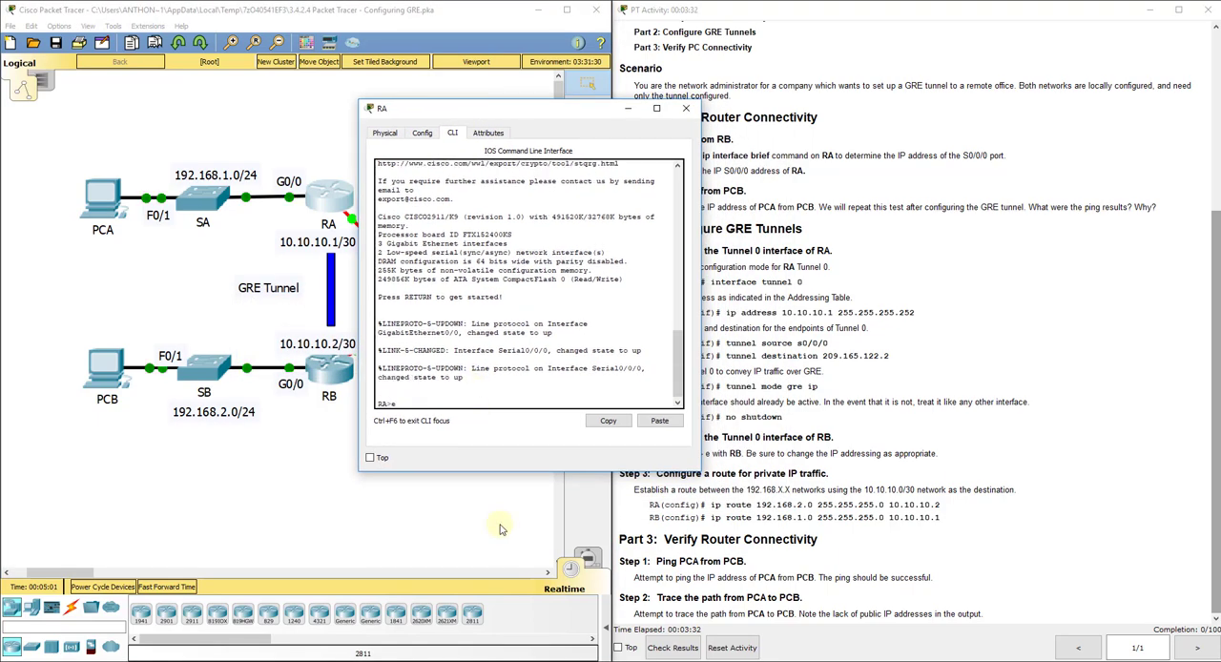
type("en")
key("Return")
type("config")
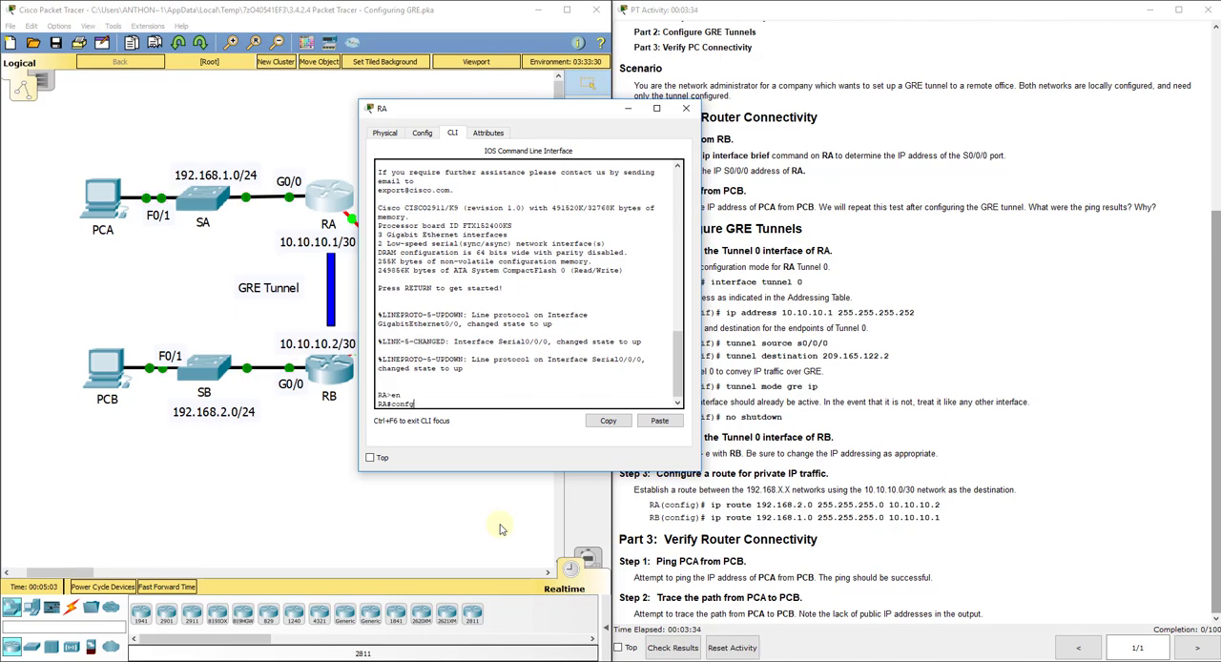
type(" t")
key("Return")
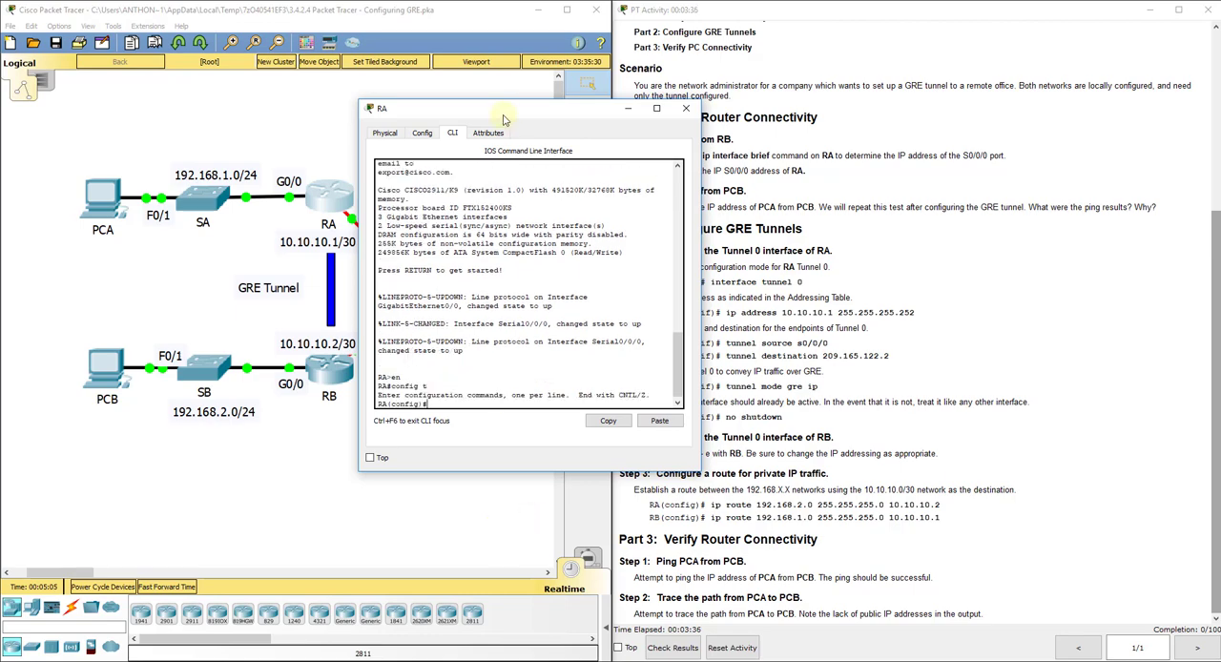
Step: Enter interface configuration mode for tunnel 0 on RA
left_click_drag(504, 119, 411, 100)
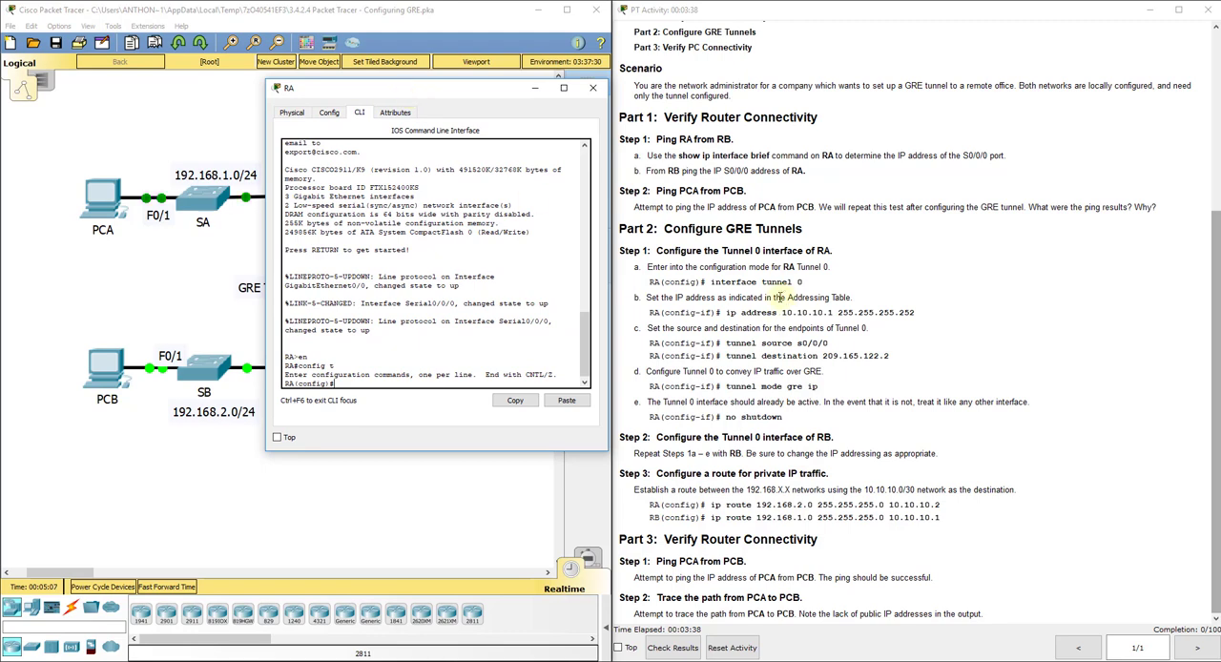
type("int ")
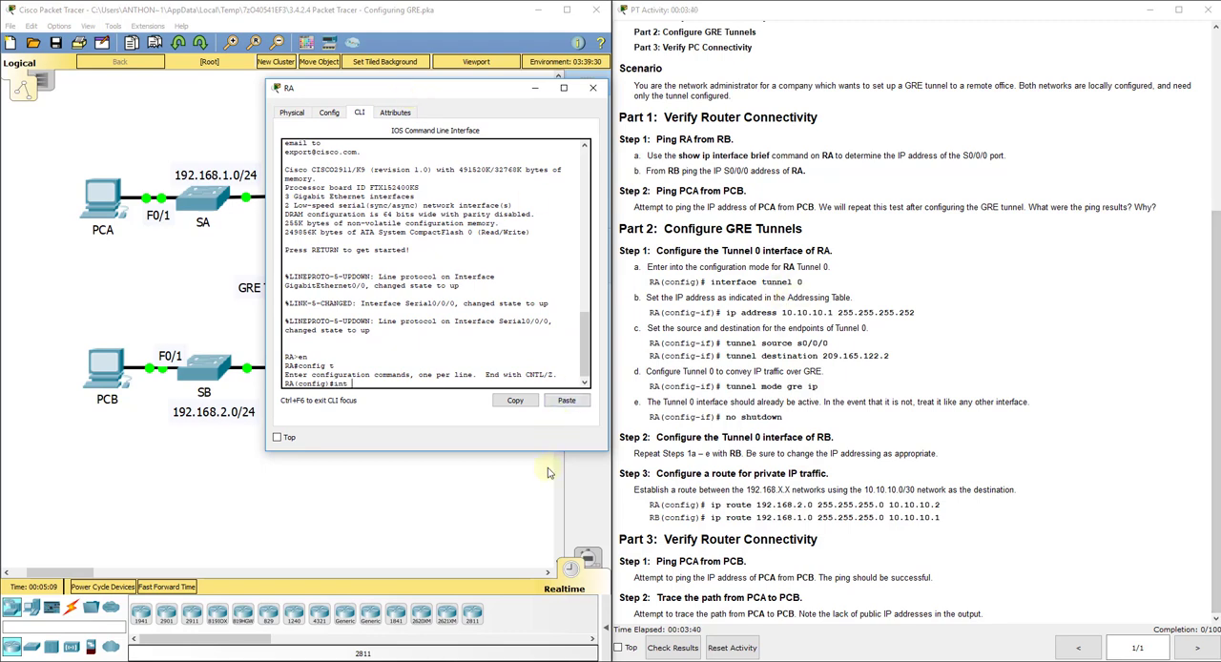
type("tunnel 0")
key("Return")
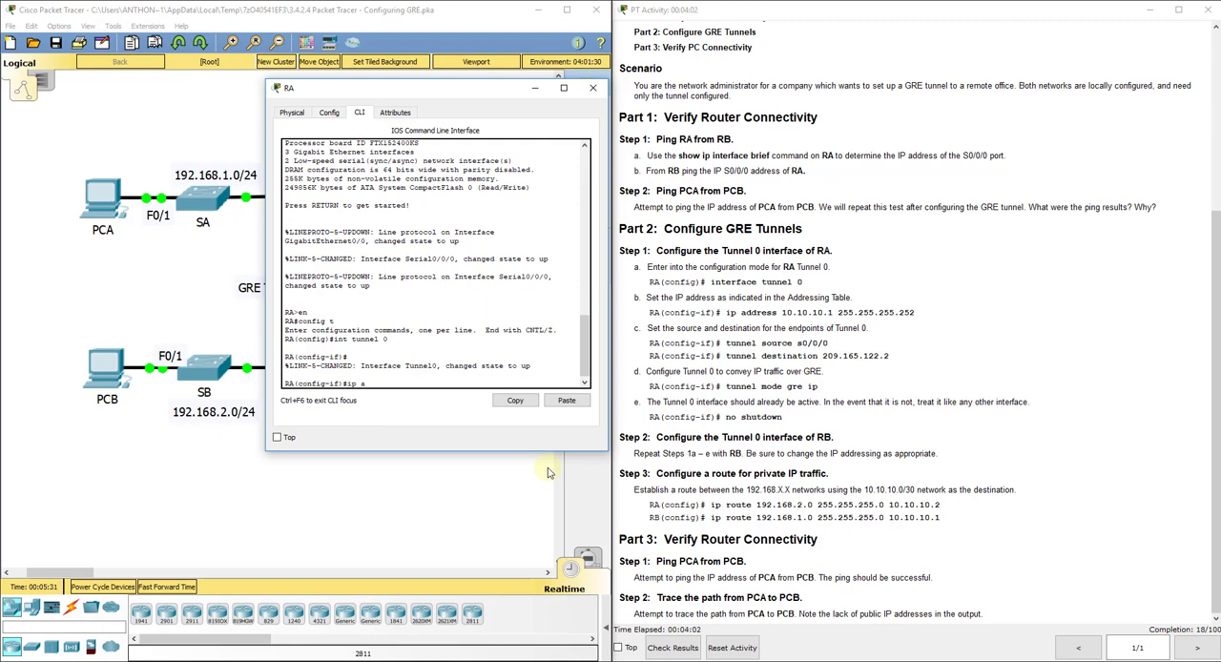
Step: Assign IP address 10.10.10.1 with mask 255.255.255.252 to RA's Tunnel 0 interface
type("ip add 10.10.10.1 255.255.255.252")
key("Return")
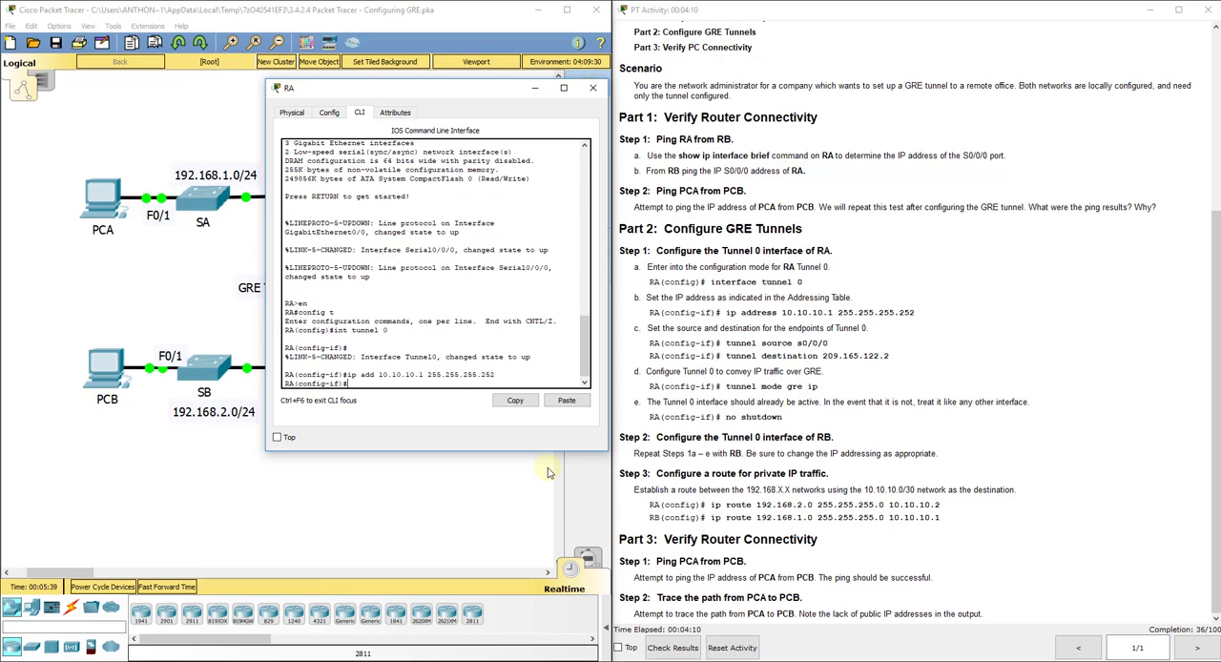
Step: Set the tunnel source on RA's Tunnel 0 to s0/0/0, checking the serial interfaces and their networks in the topology
left_click_drag(435, 96, 1015, 92)
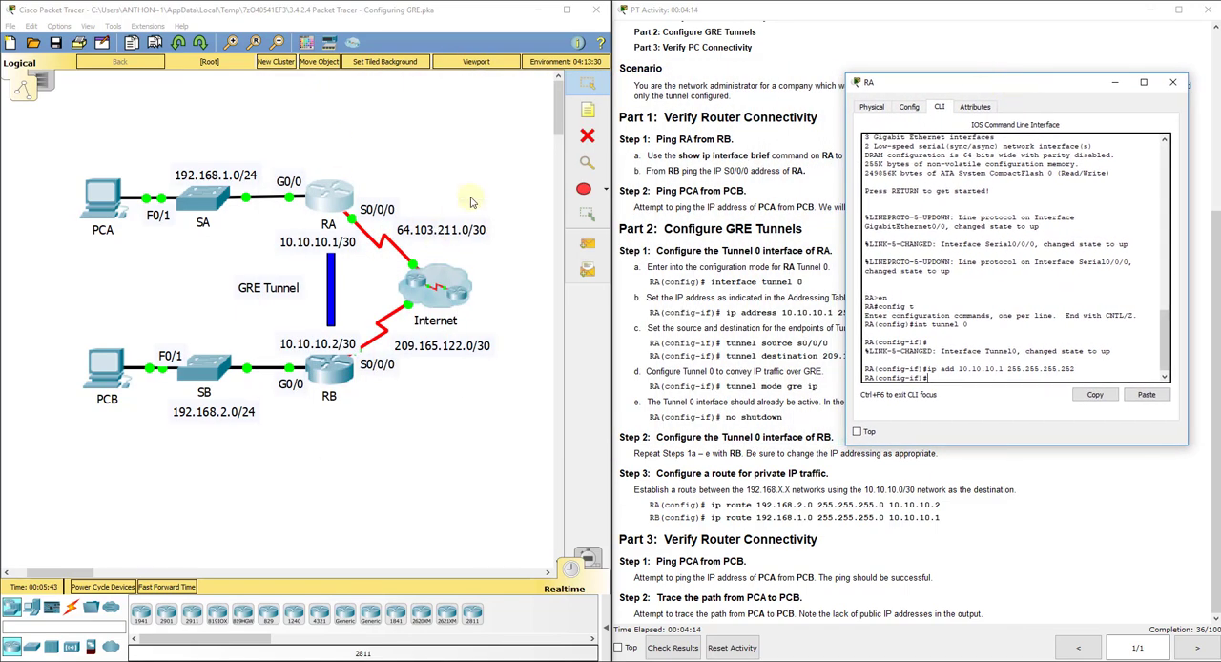
left_click(505, 260)
left_click_drag(512, 223, 371, 214)
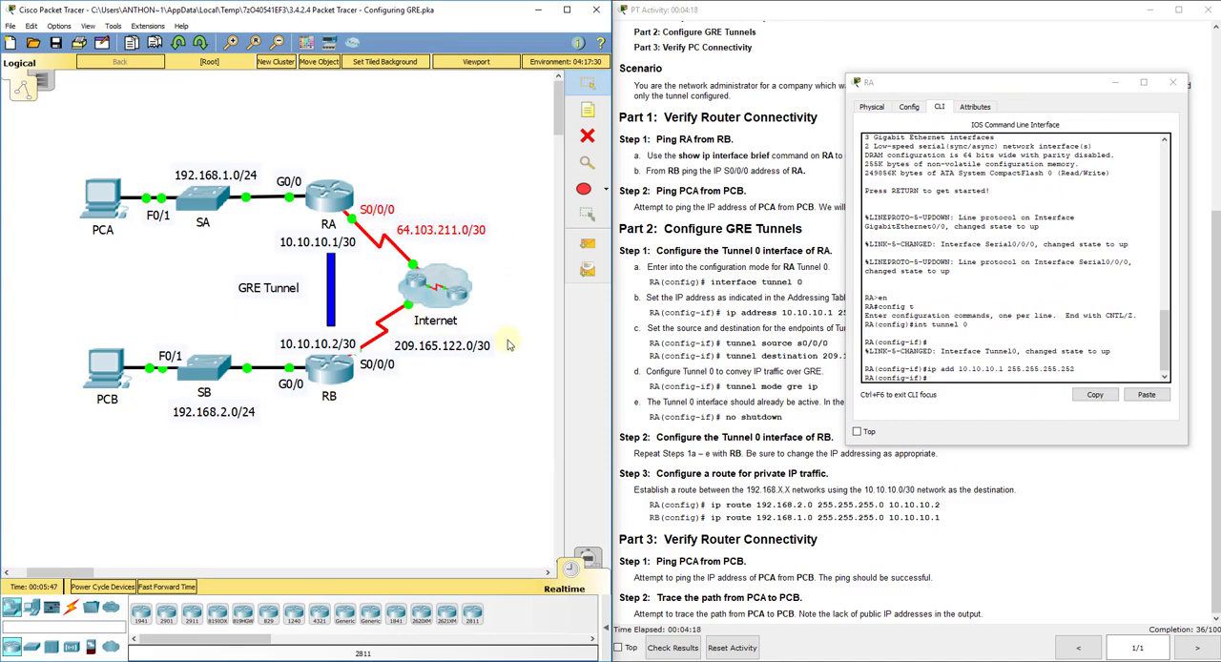
left_click_drag(513, 344, 378, 379)
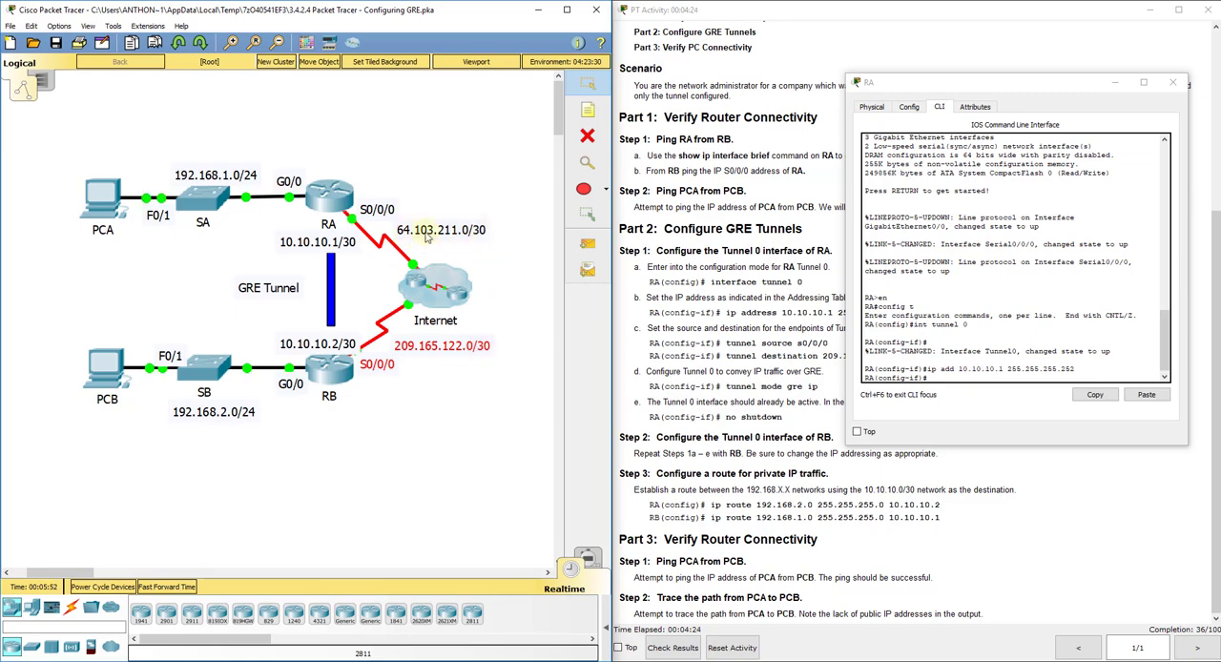
left_click(496, 216)
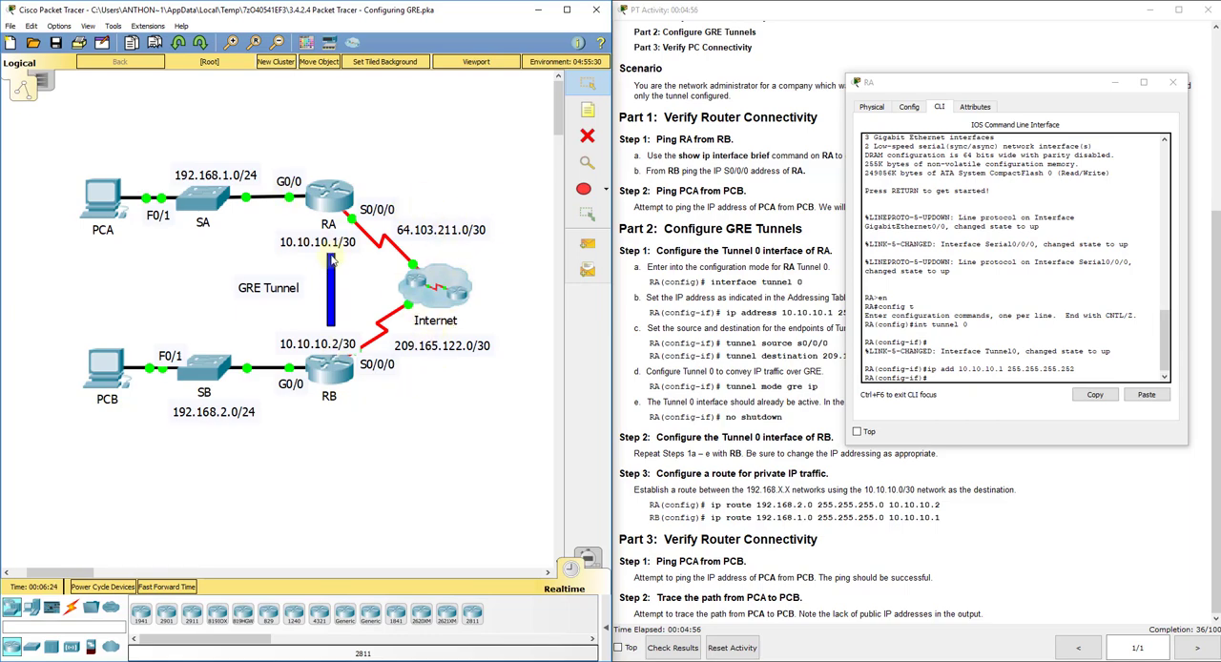
left_click(950, 389)
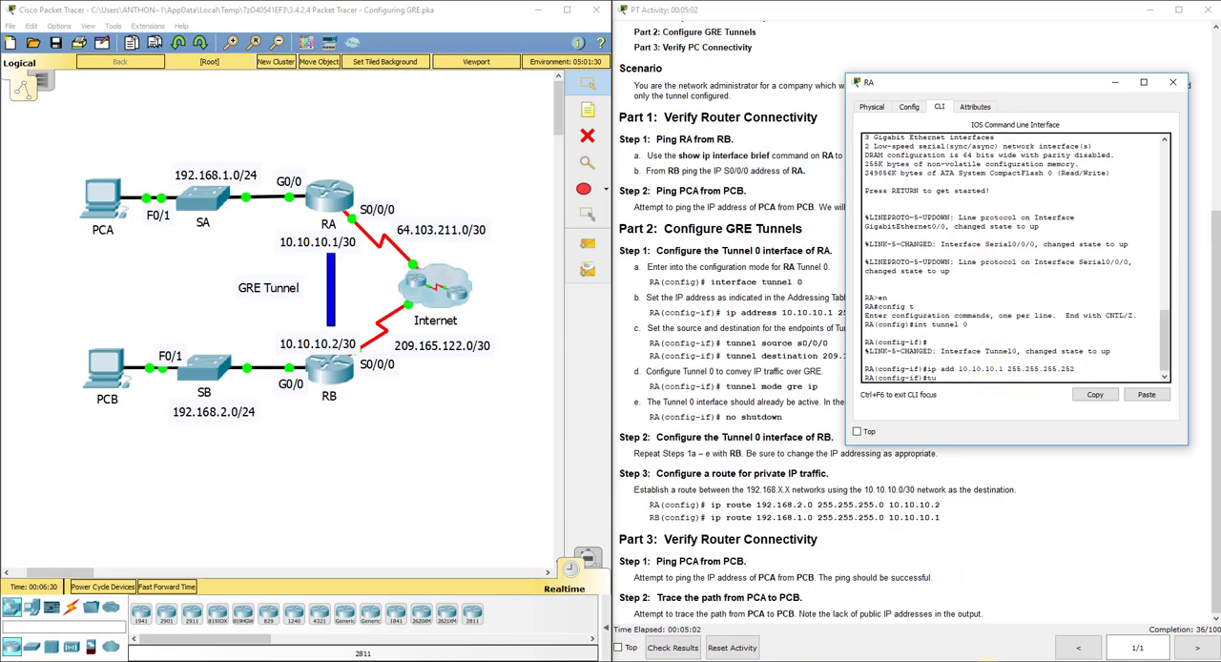
type("tunnel source s0/0/0")
key("Return")
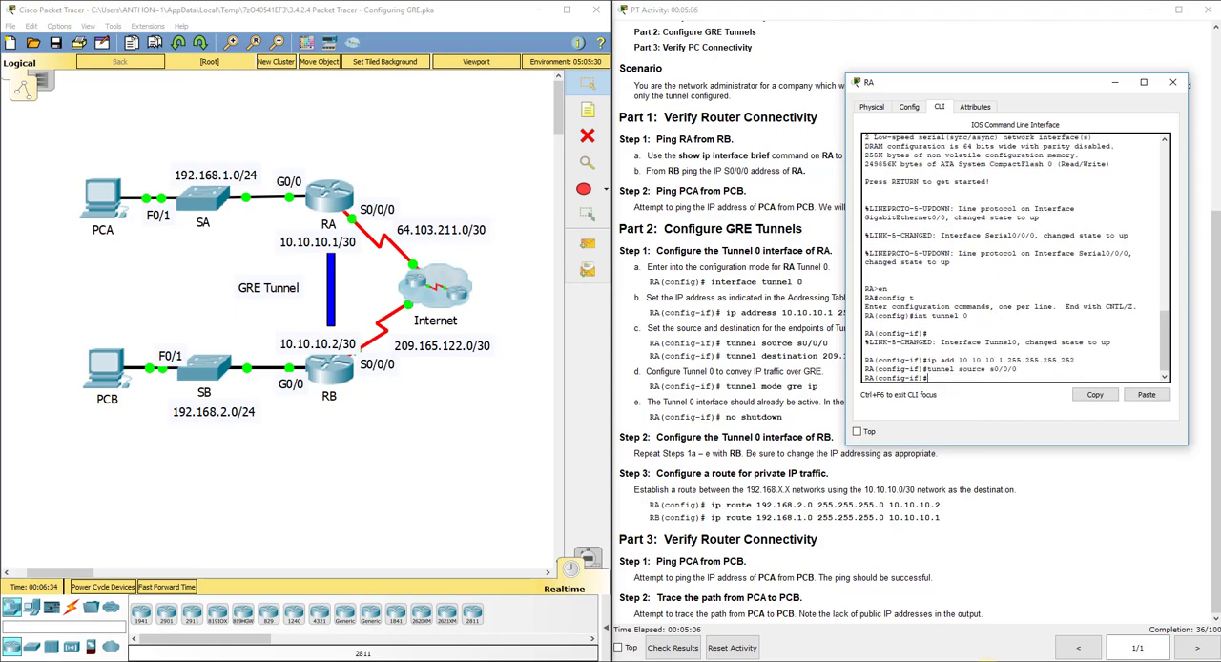
Step: Set RA's tunnel destination to 209.165.122.2, RB's S0/0/0 address in the addressing table
left_click(422, 161)
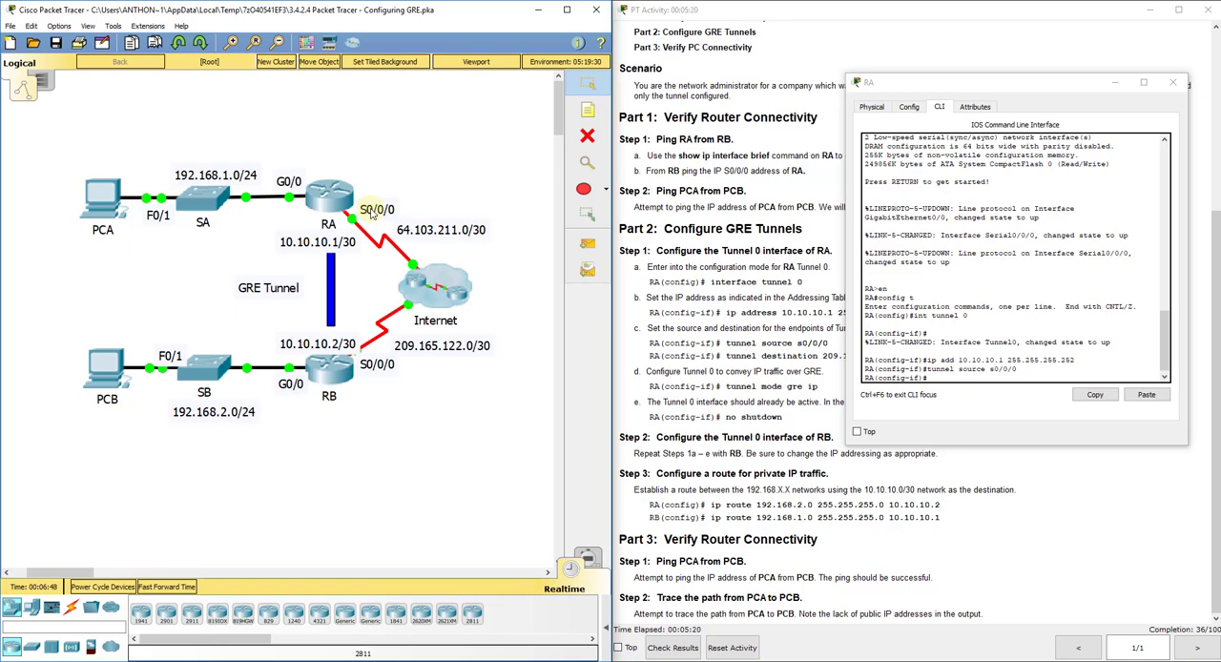
key("n")
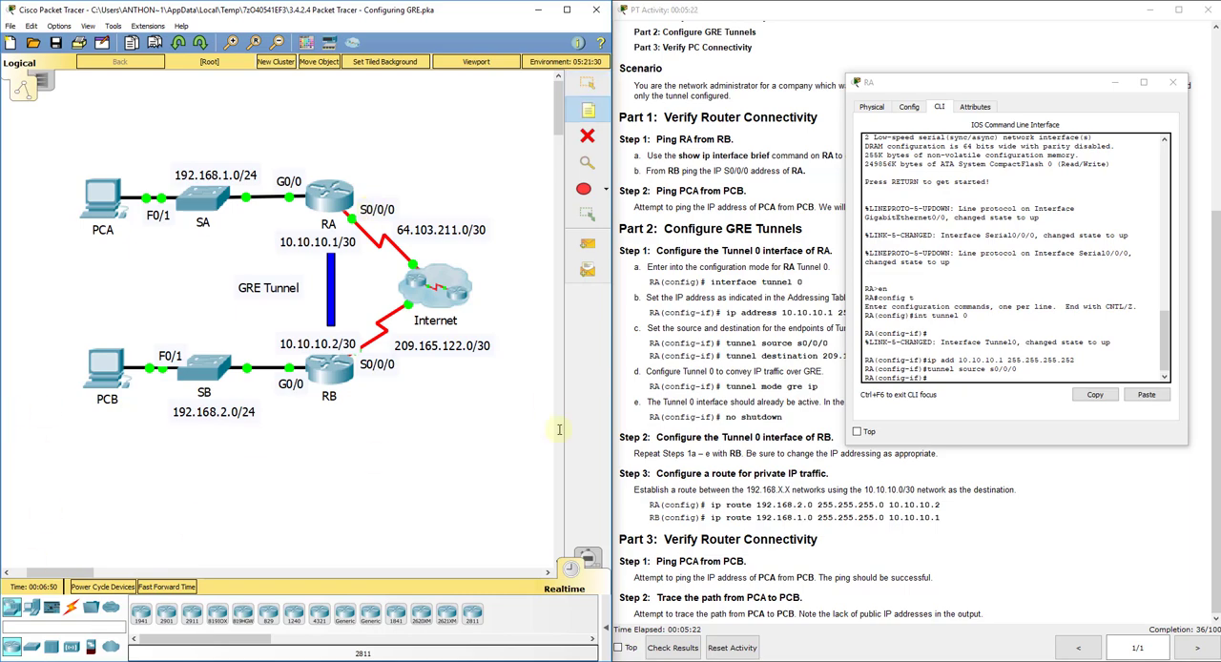
left_click(917, 391)
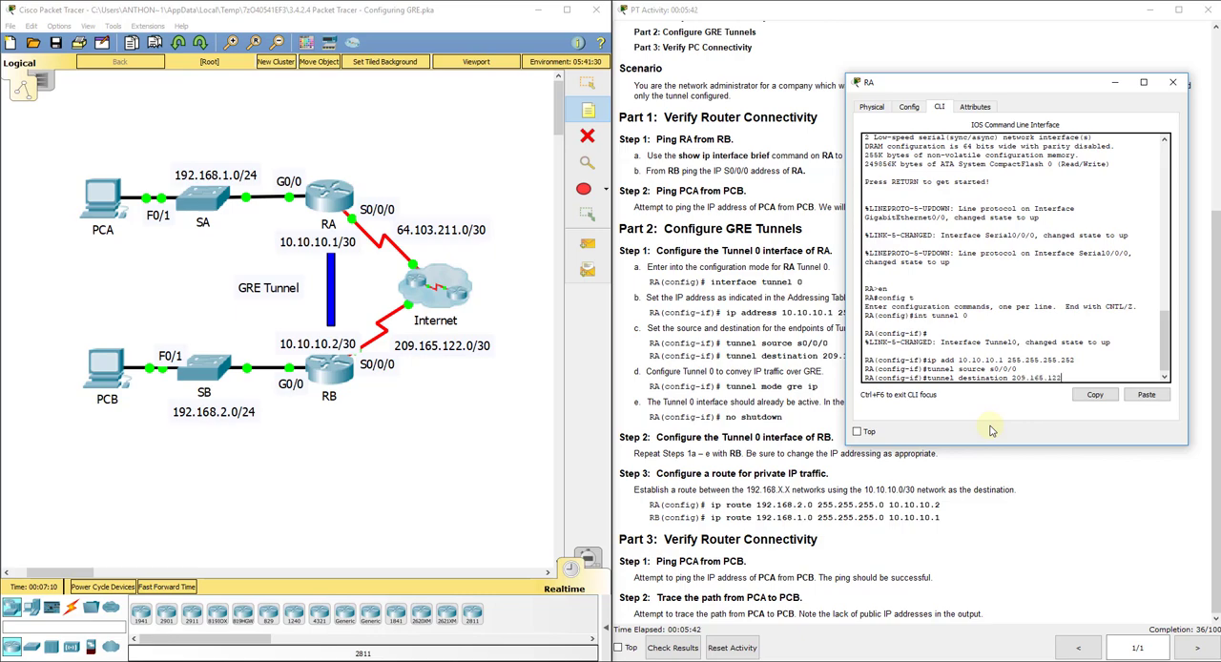
left_click_drag(913, 89, 257, 106)
scroll(821, 229, "up", 5)
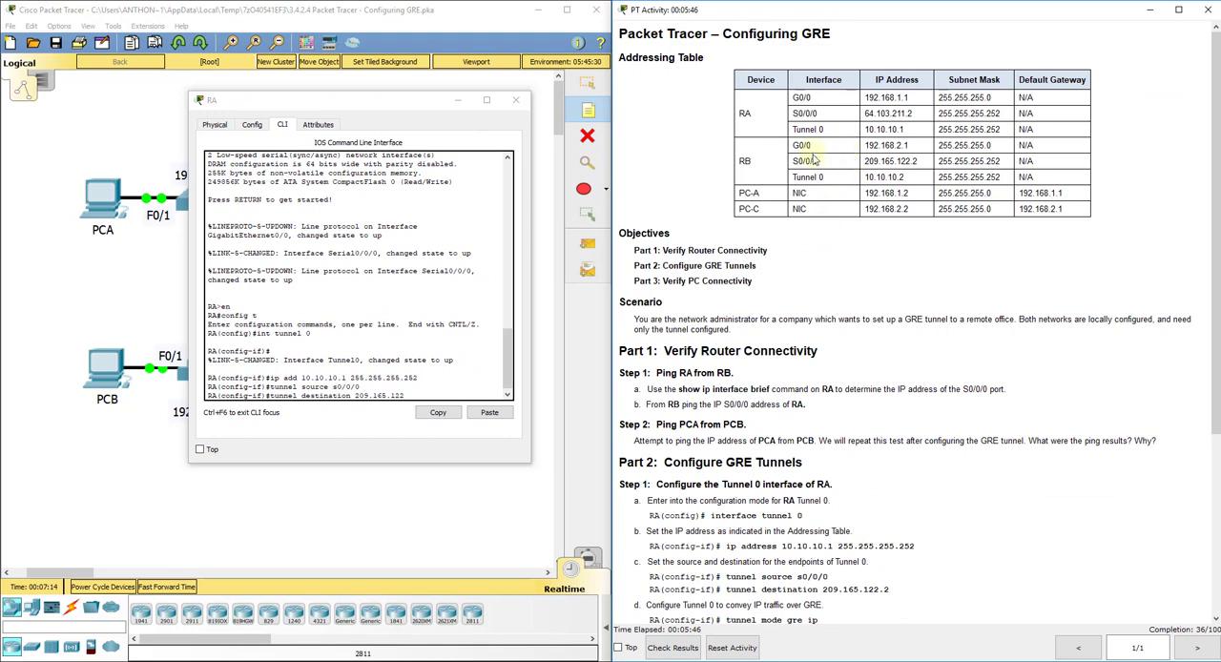
left_click_drag(919, 161, 863, 161)
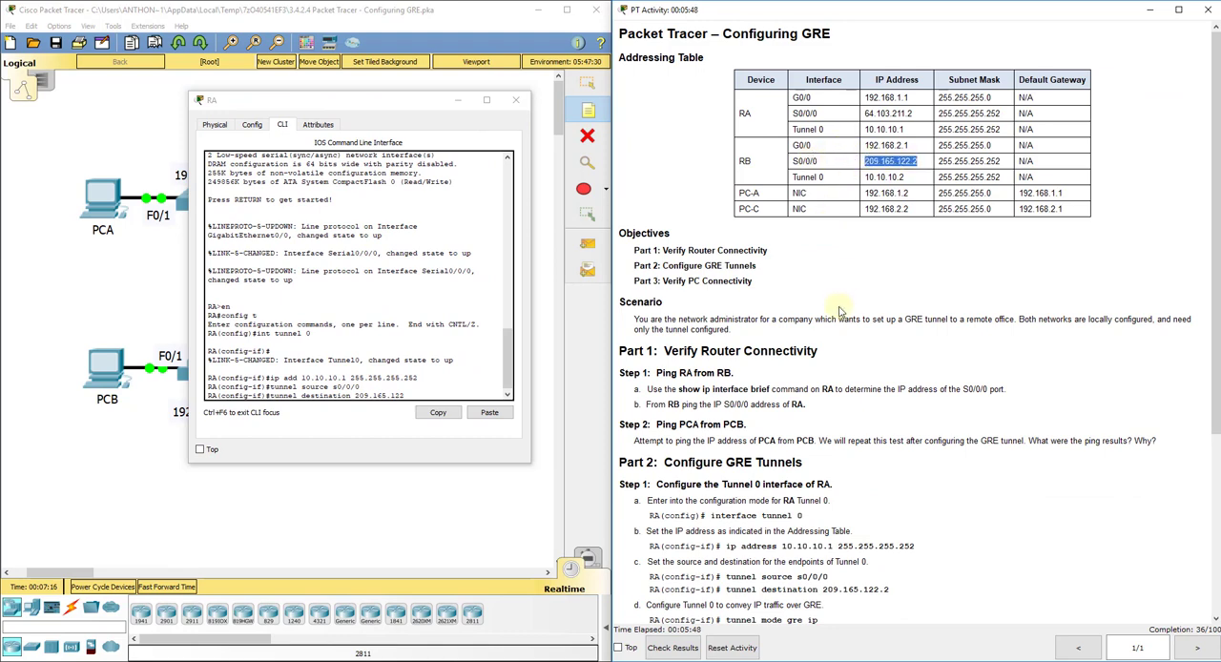
left_click(415, 394)
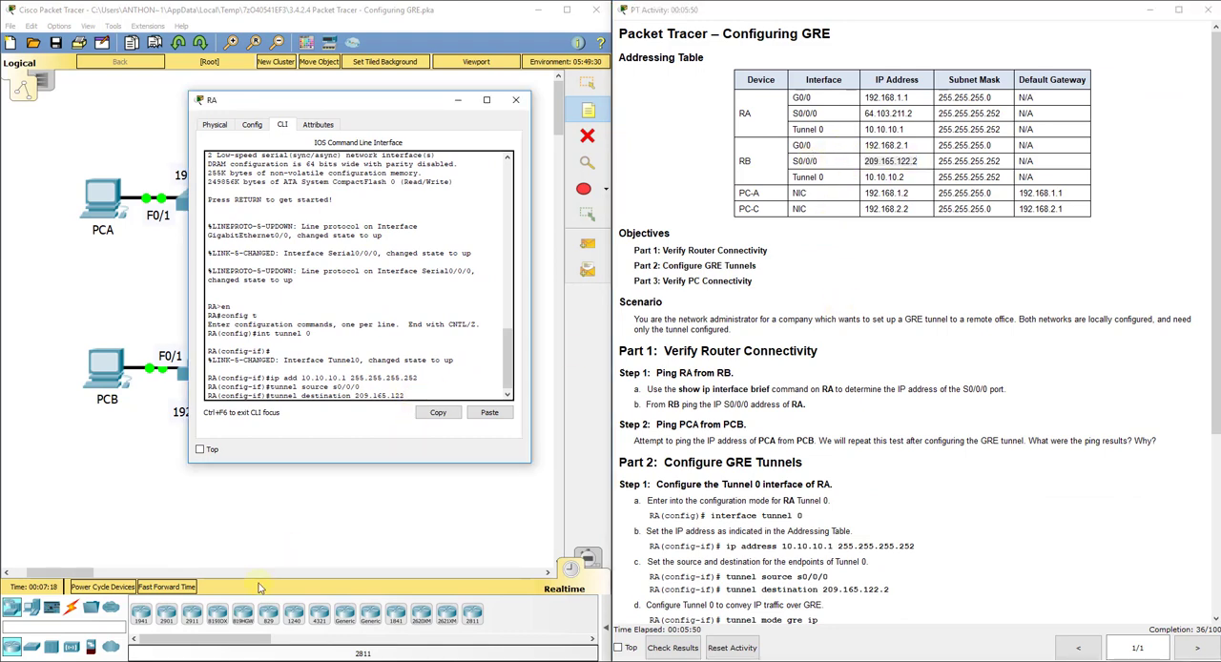
type("2")
key("Return")
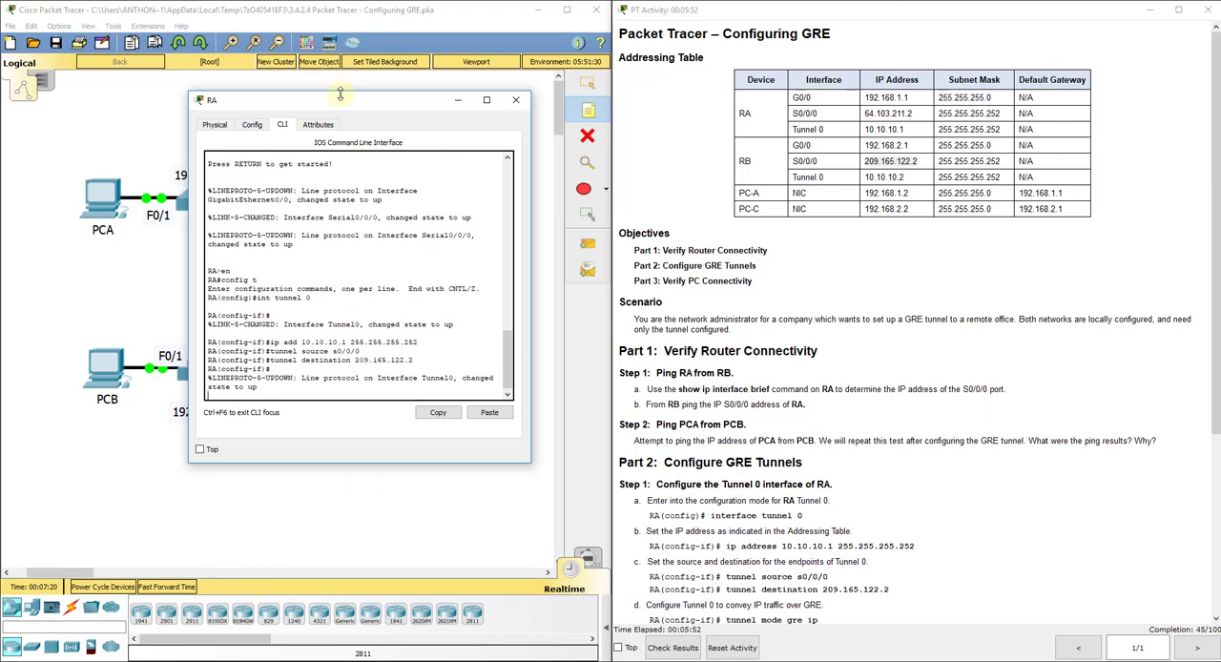
Step: Set RA's Tunnel 0 mode to gre ip and enable the interface with no shut
left_click_drag(342, 103, 895, 152)
key("Return")
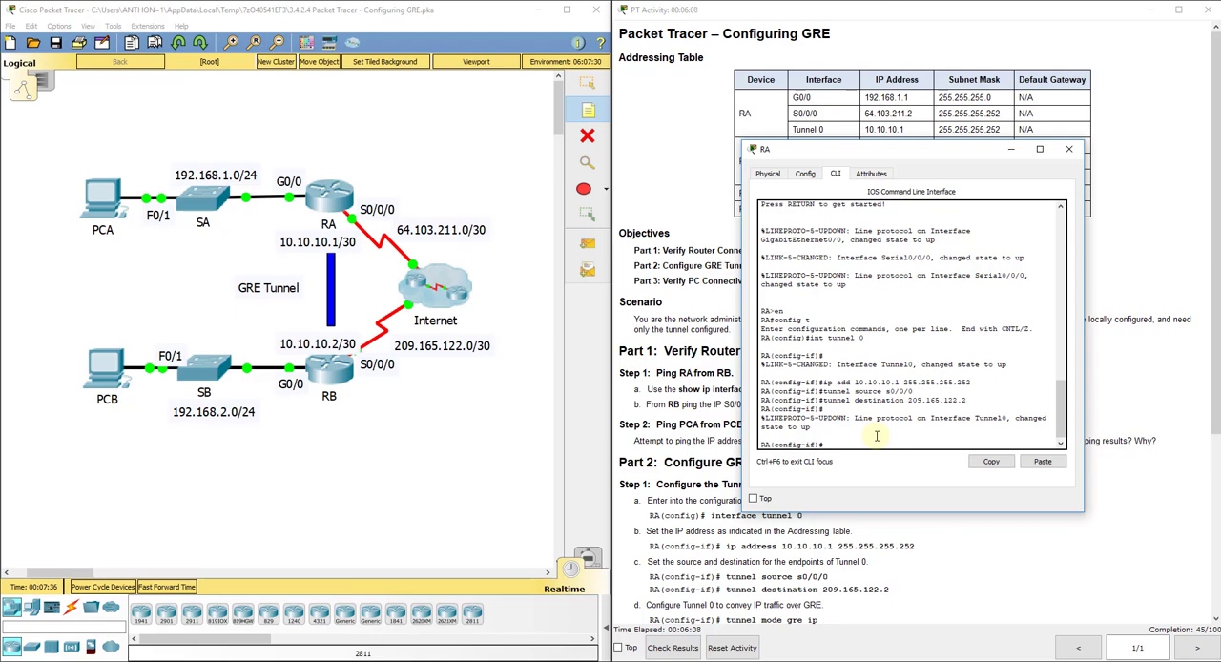
left_click_drag(1216, 373, 1207, 520)
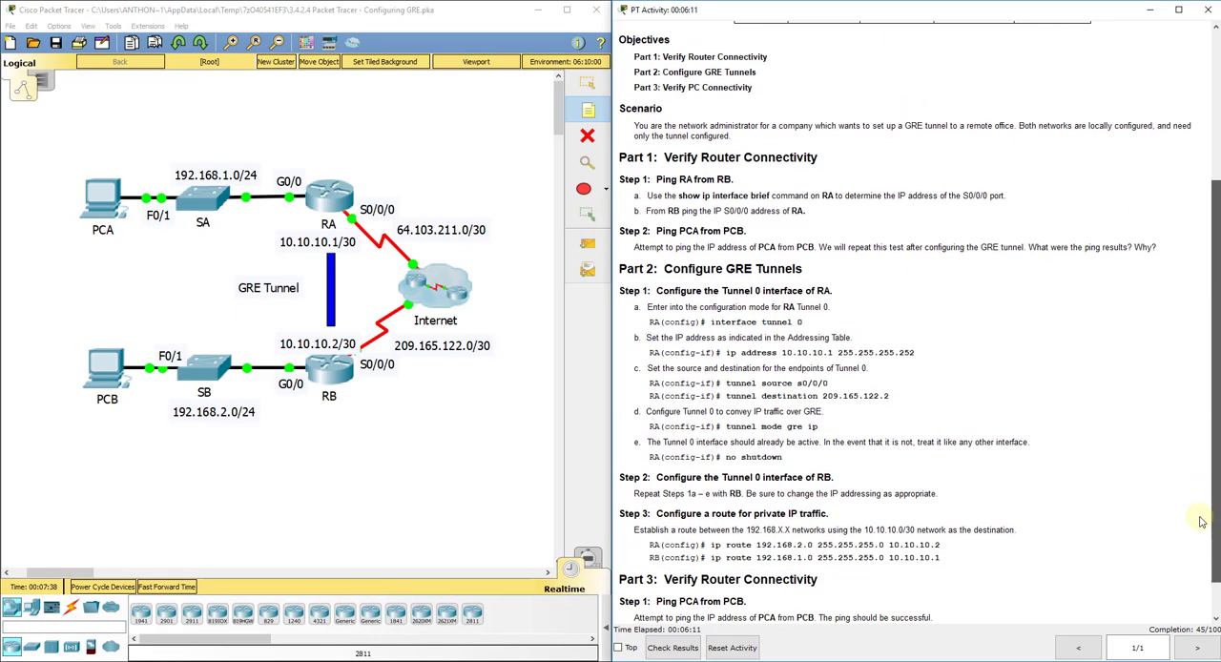
left_click(325, 202)
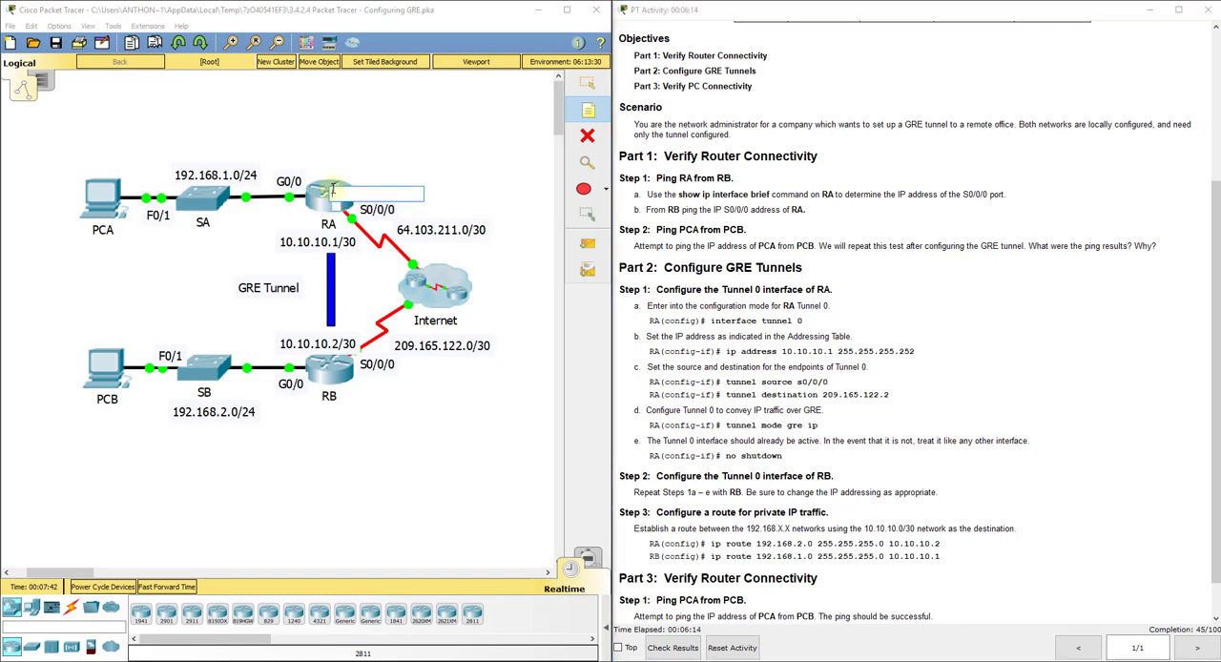
left_click(365, 660)
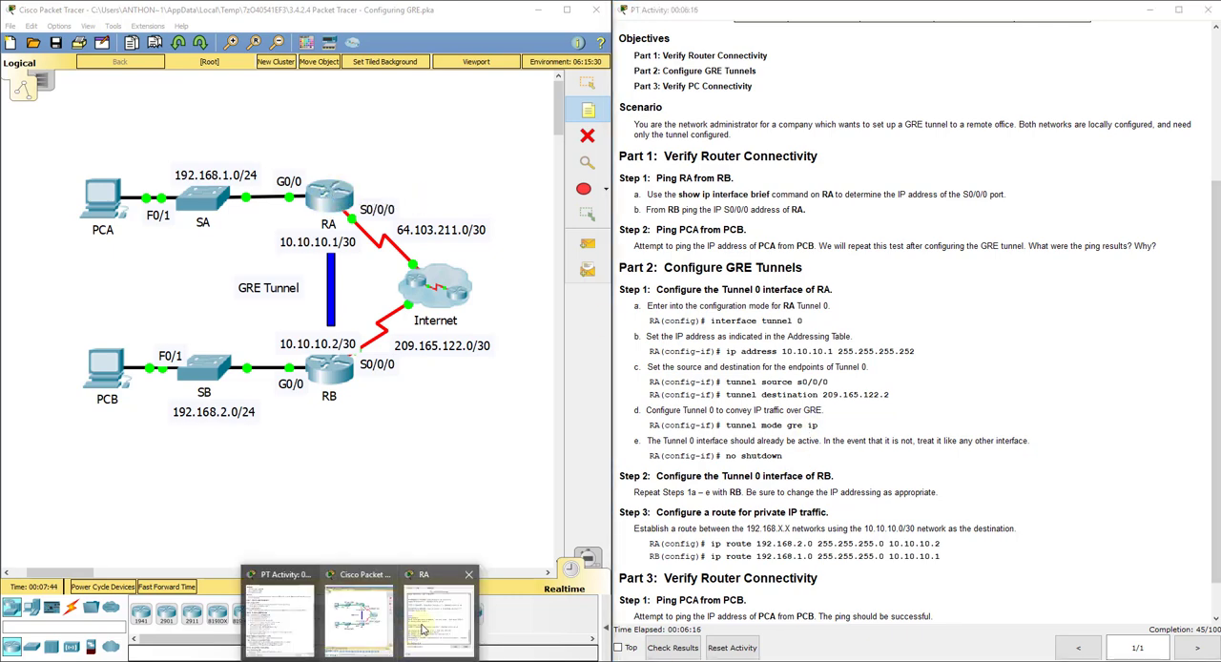
left_click(427, 626)
type("tun")
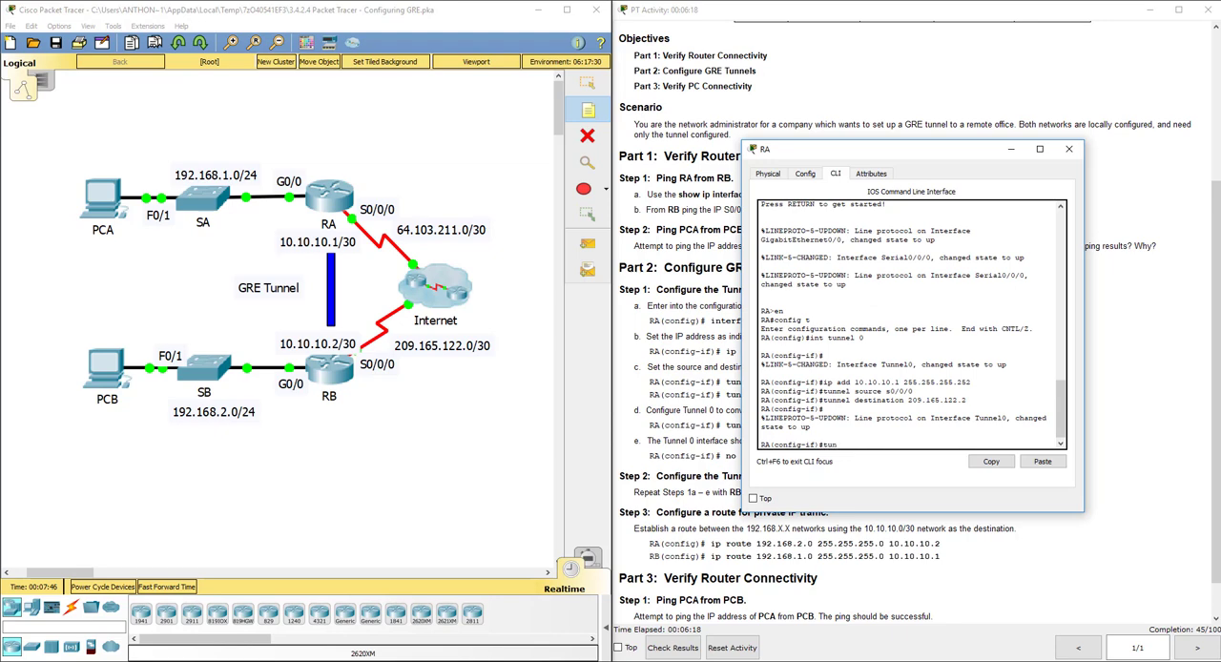
type("nel mode gre ip")
key("Return")
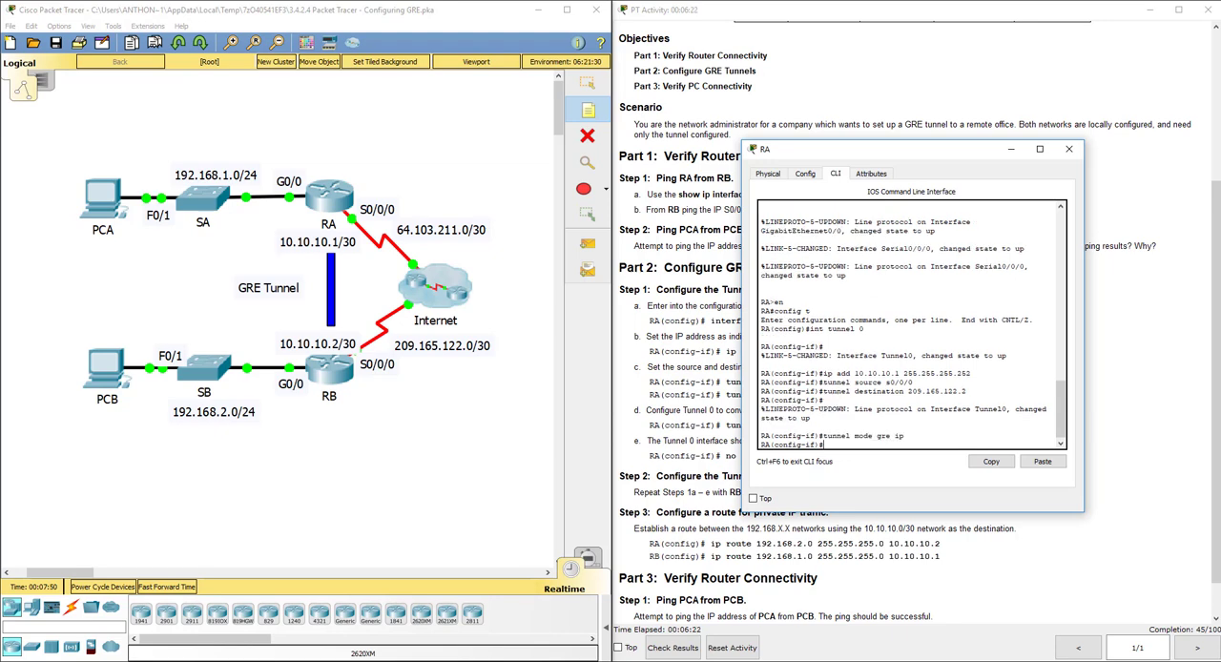
type("no shut")
key("Return")
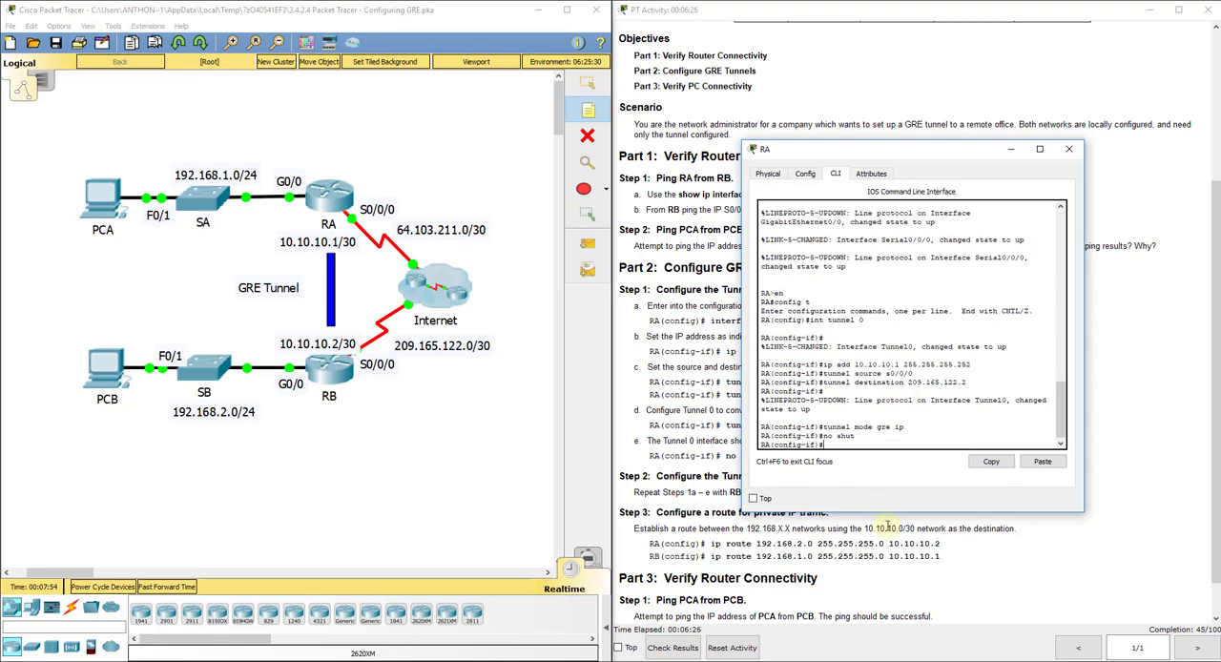
Step: Review RA's entered Tunnel 0 commands for address, source, destination and mode against the activity instructions, then put RA's window away
left_click_drag(884, 157, 968, 58)
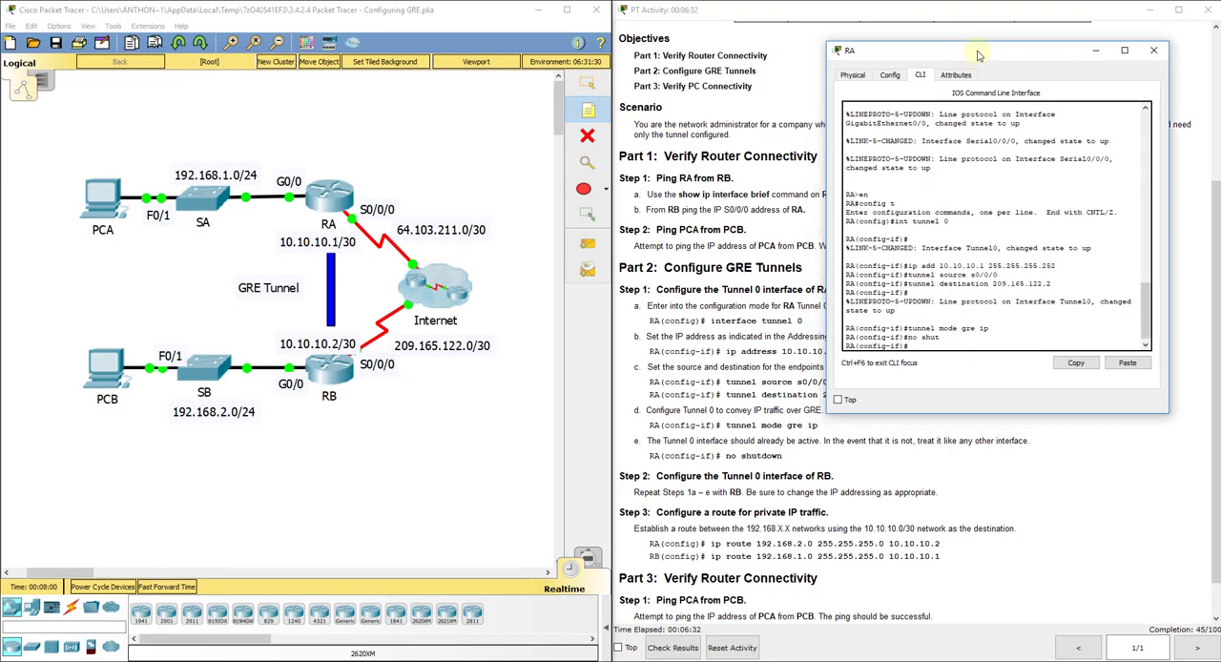
left_click_drag(962, 222, 891, 221)
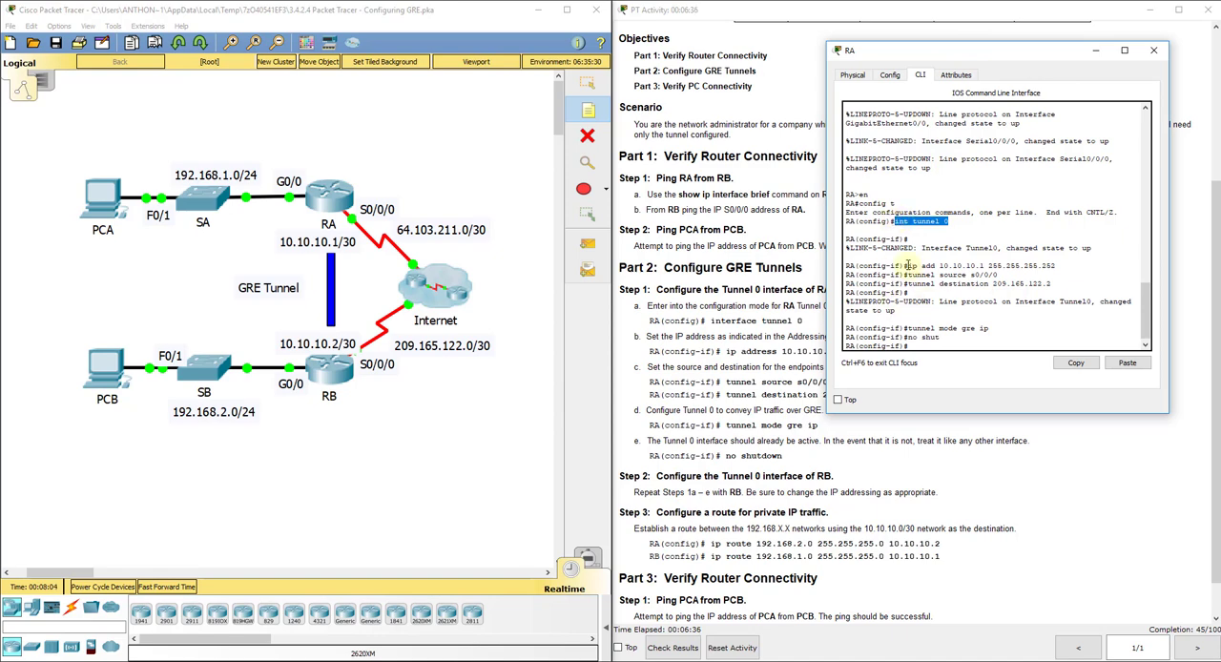
left_click_drag(907, 266, 1057, 269)
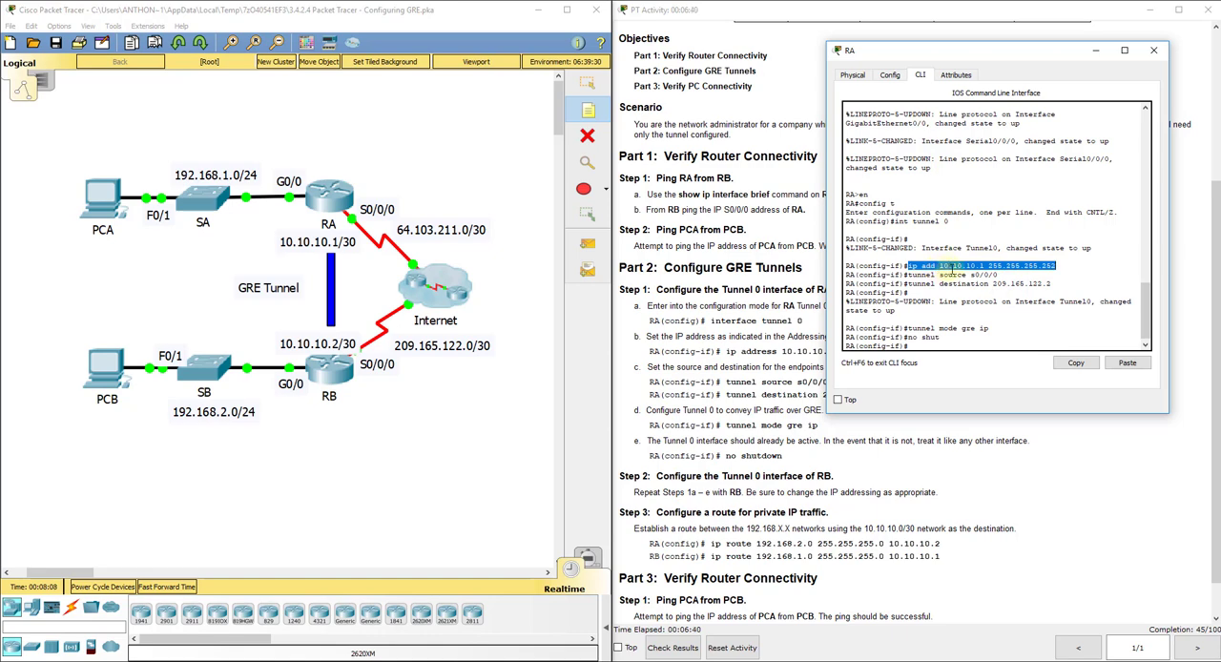
left_click_drag(1000, 277, 910, 270)
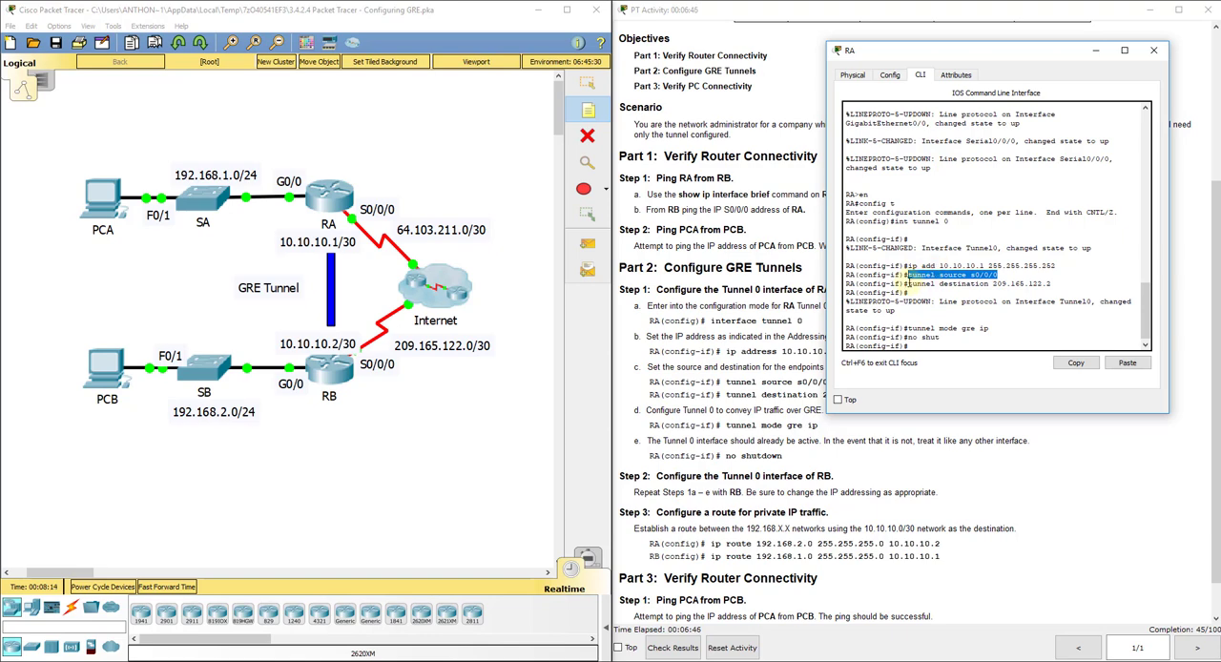
left_click_drag(907, 284, 1055, 286)
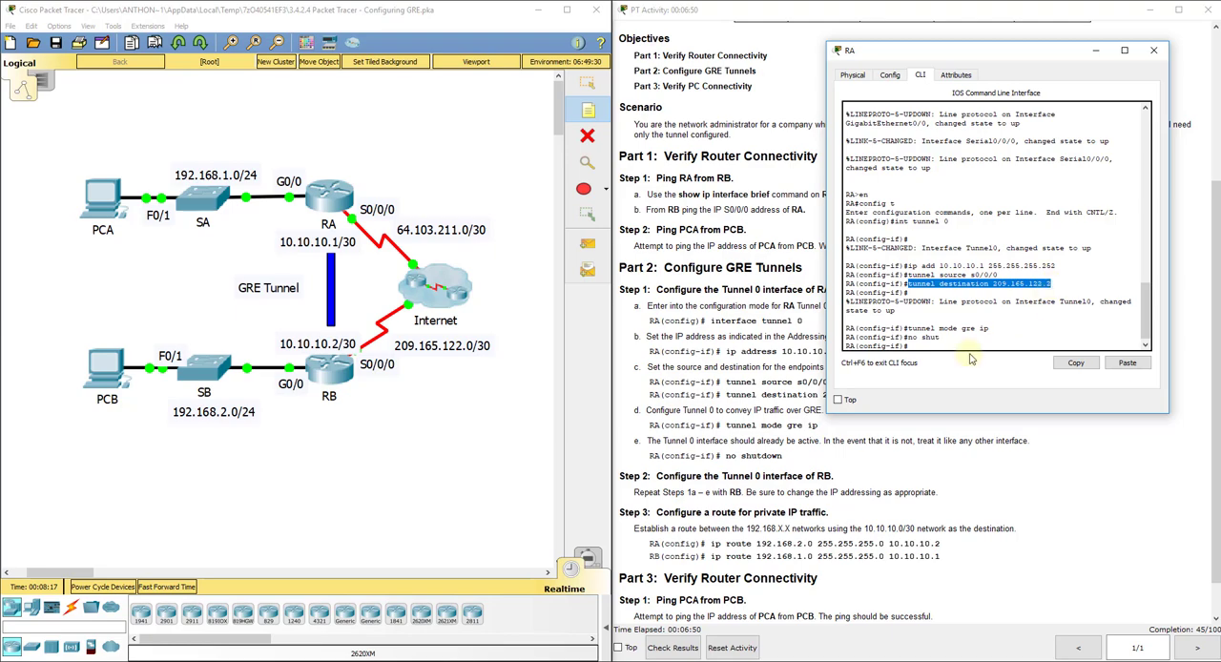
left_click_drag(992, 329, 906, 327)
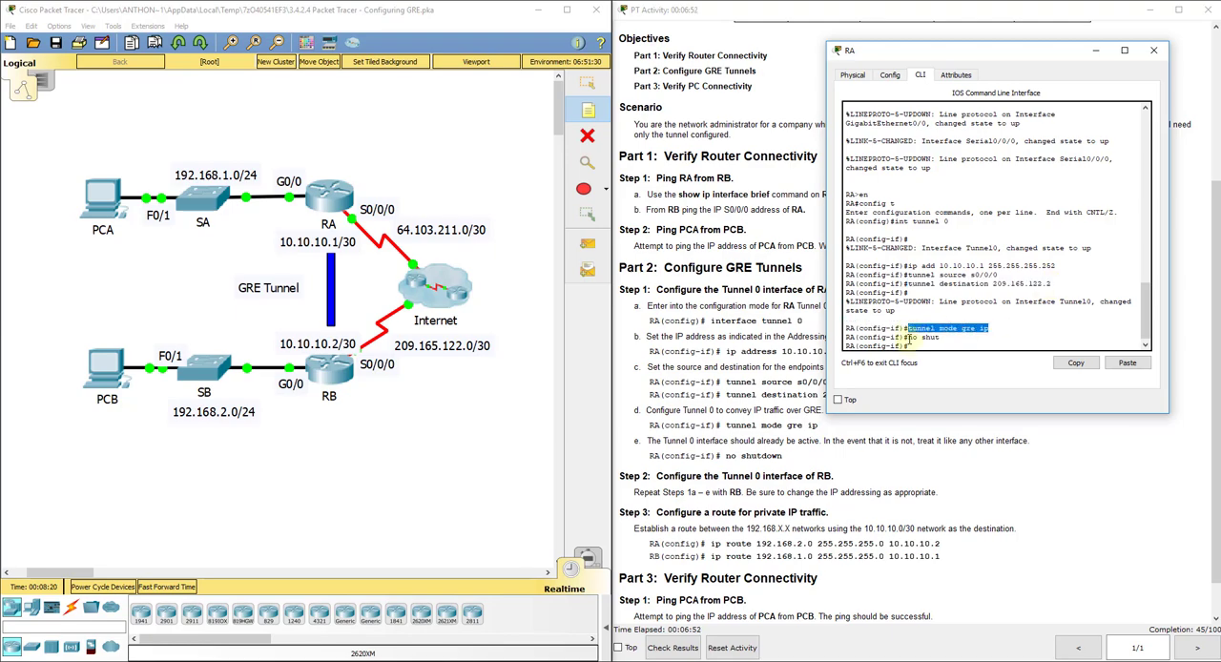
left_click(916, 355)
left_click(1096, 50)
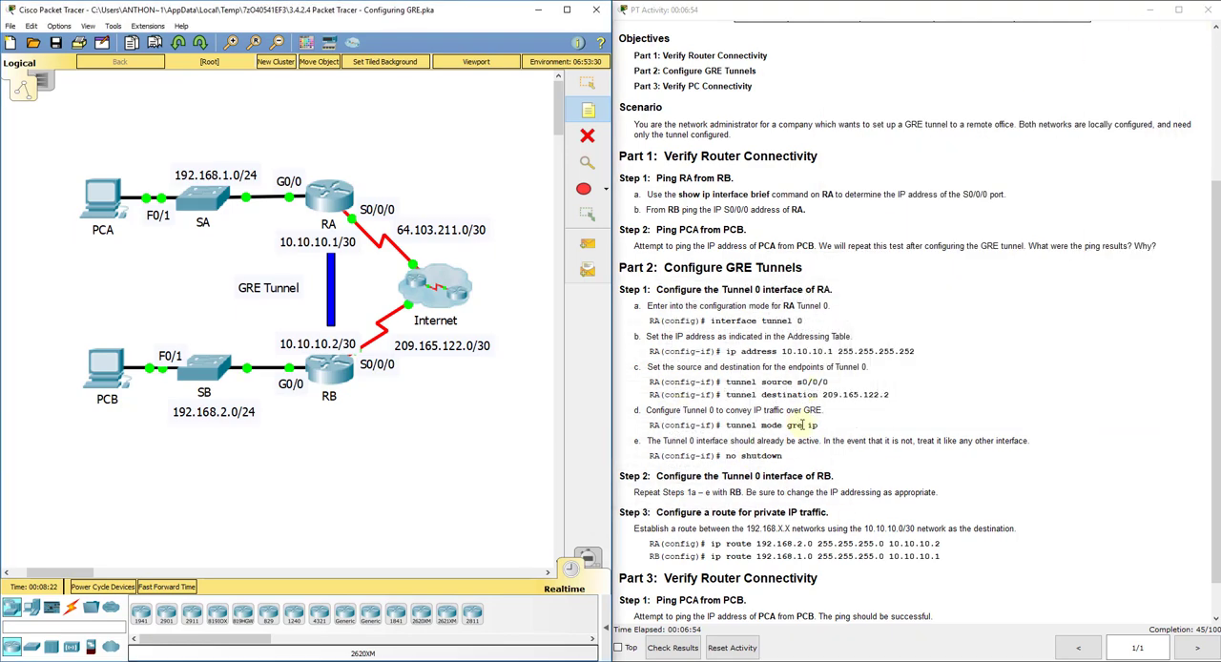
Step: Open router RB's command line and enter privileged EXEC mode
left_click(333, 367)
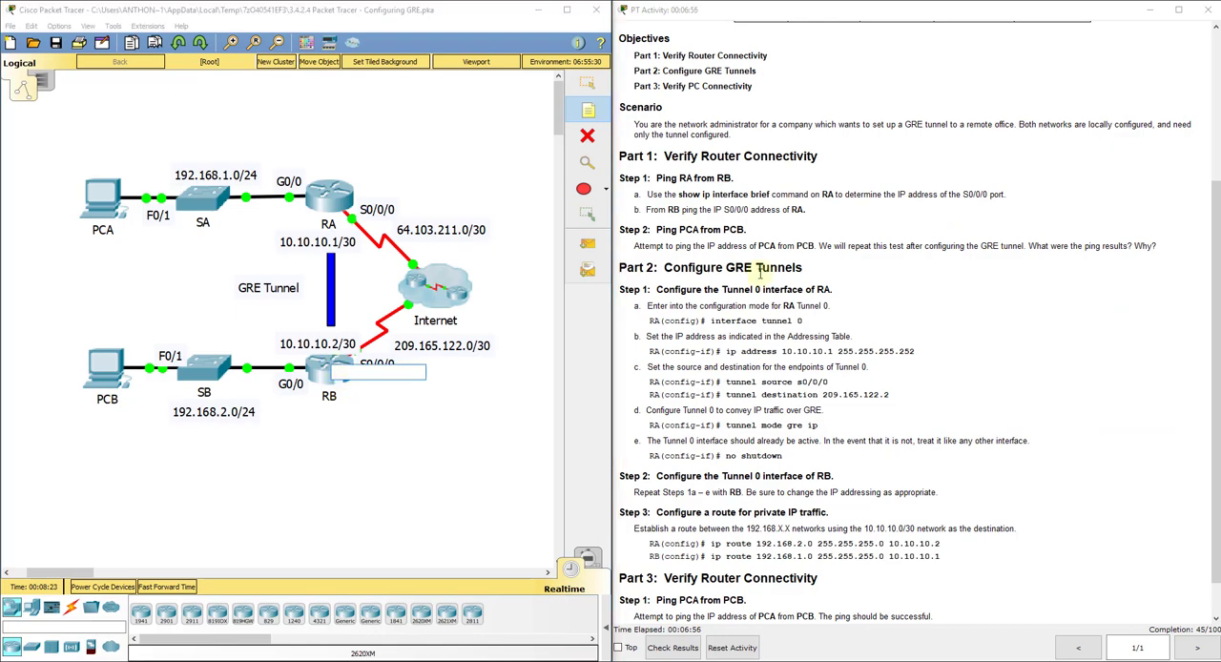
key("Escape")
left_click(336, 367)
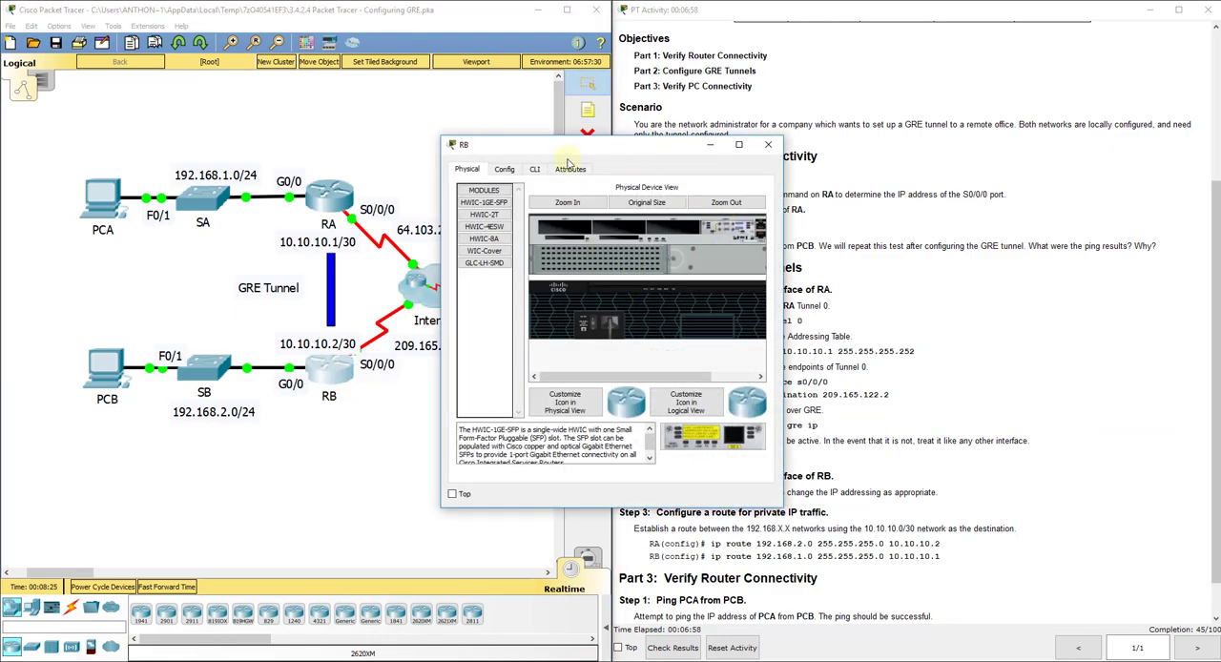
left_click(536, 171)
left_click_drag(576, 154, 962, 104)
key("Return")
type("en")
key("Return")
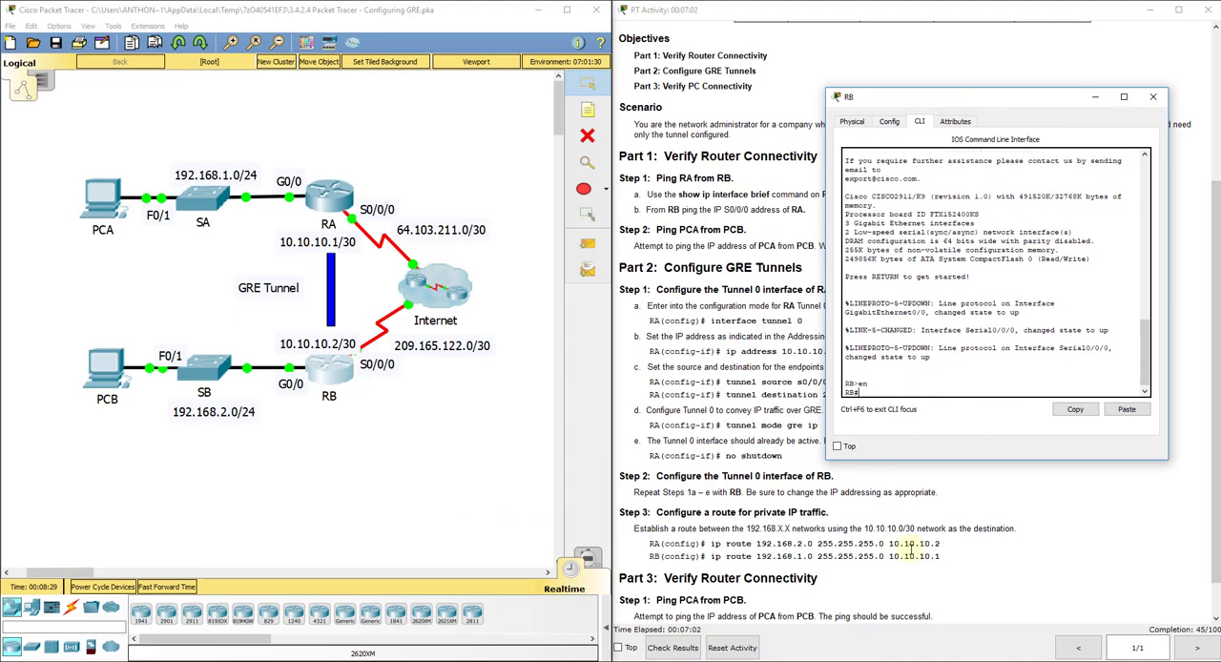
Step: Enter global configuration mode on RB and create interface Tunnel 0
type("config t")
key("Return")
type("int tu")
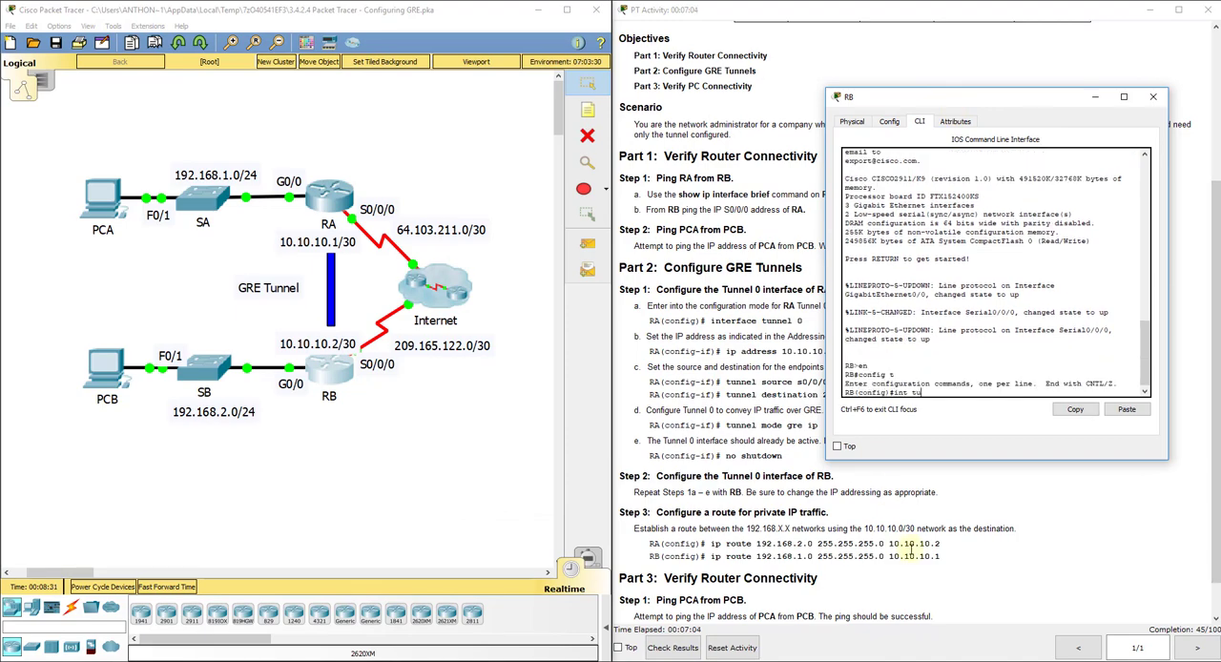
type("nnel 0")
key("Return")
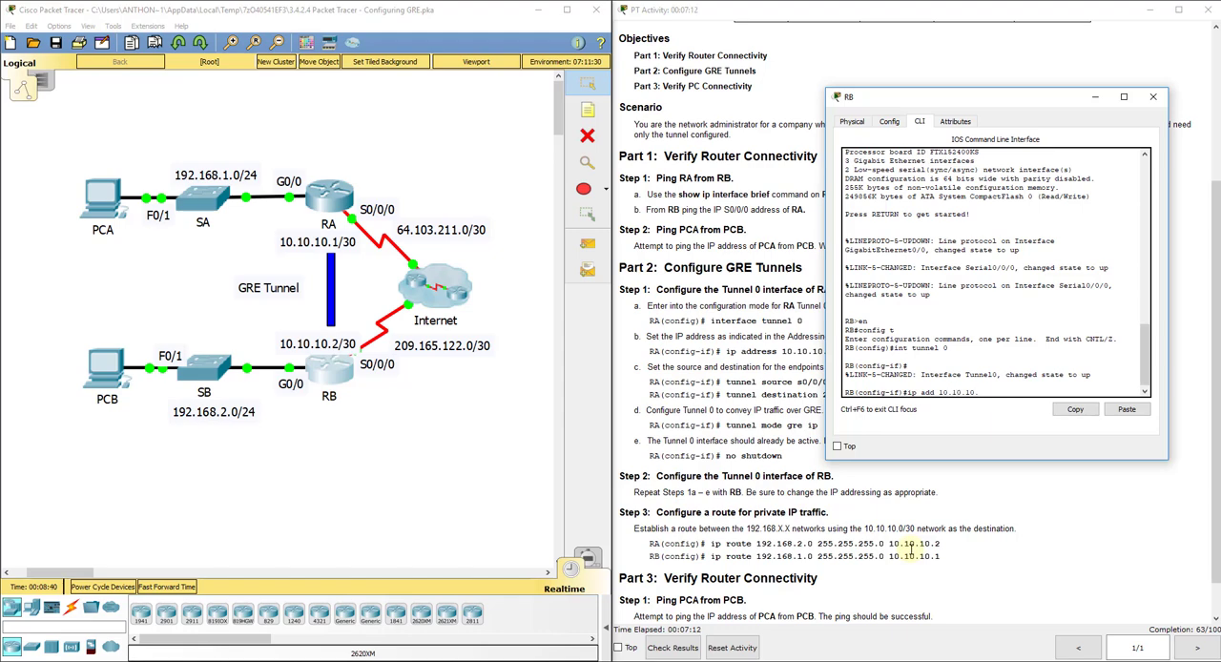
Step: Assign 10.10.10.2 with mask 255.255.255.252 to RB's Tunnel 0 and set its tunnel source to s0/0/0
type("55.2525")
type("5")
type(".255.255")
key("BackSpace")
type("252")
key("Return")
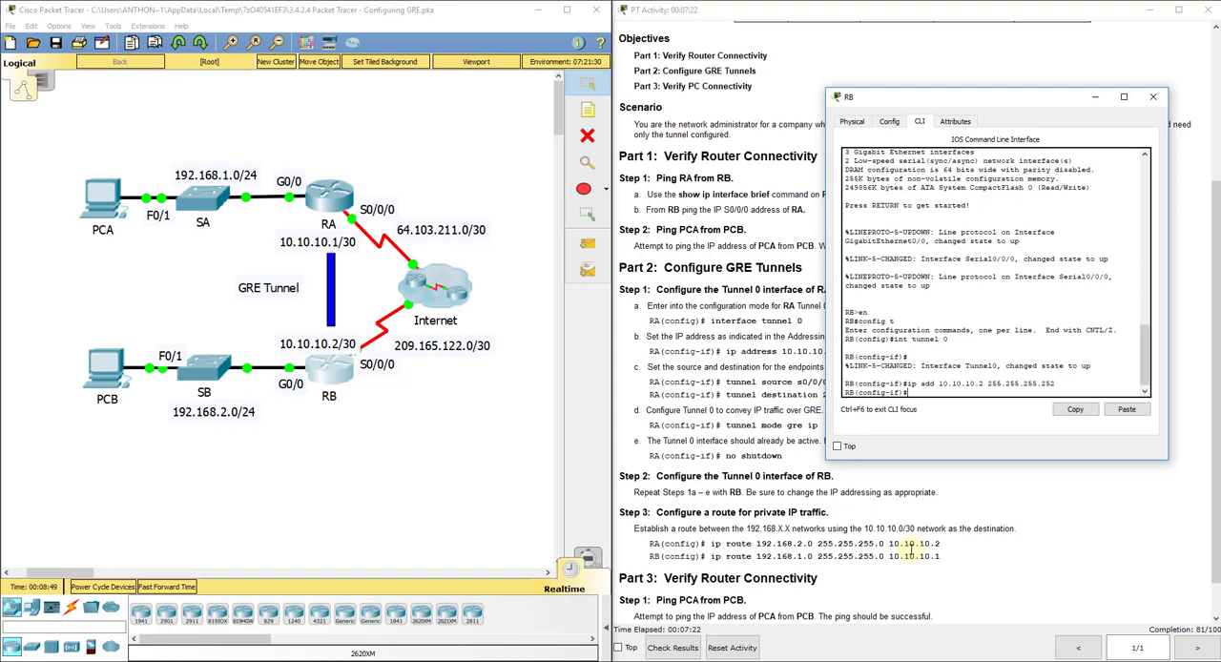
type("tunnel source s0/0/0")
key("Return")
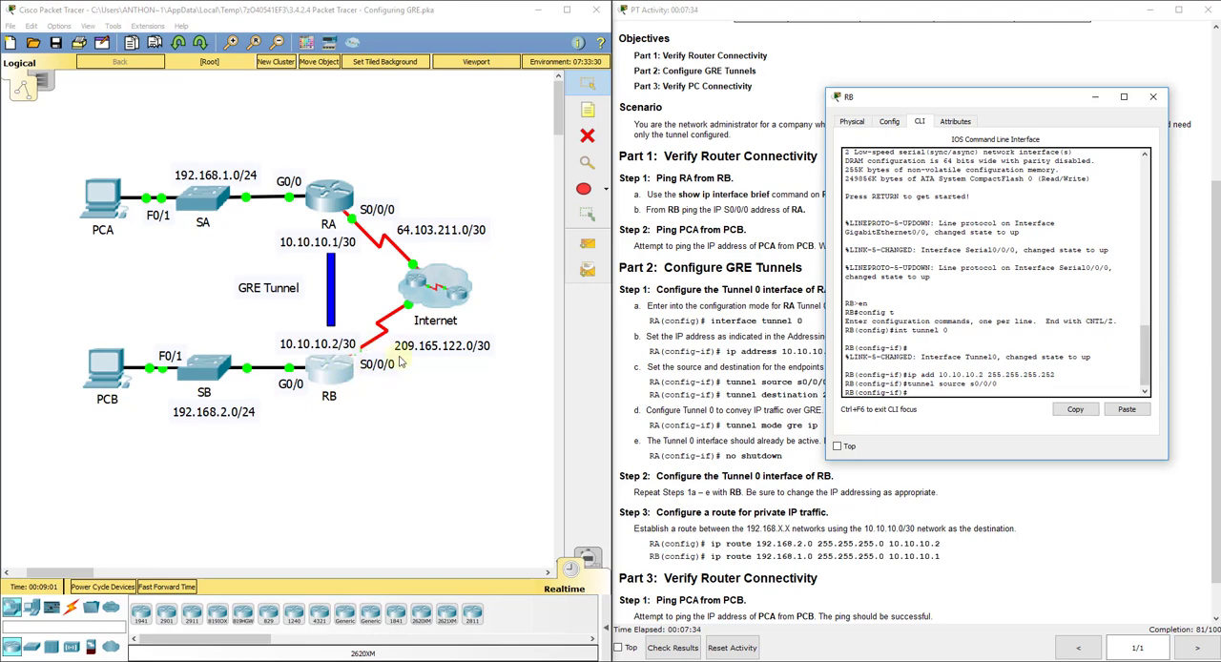
Step: Set RB's tunnel destination to 64.103.211.2, RA's S0/0/0 address in the addressing table
type("nnel destination 64.103.211.")
left_click(644, 158)
scroll(760, 304, "up", 3)
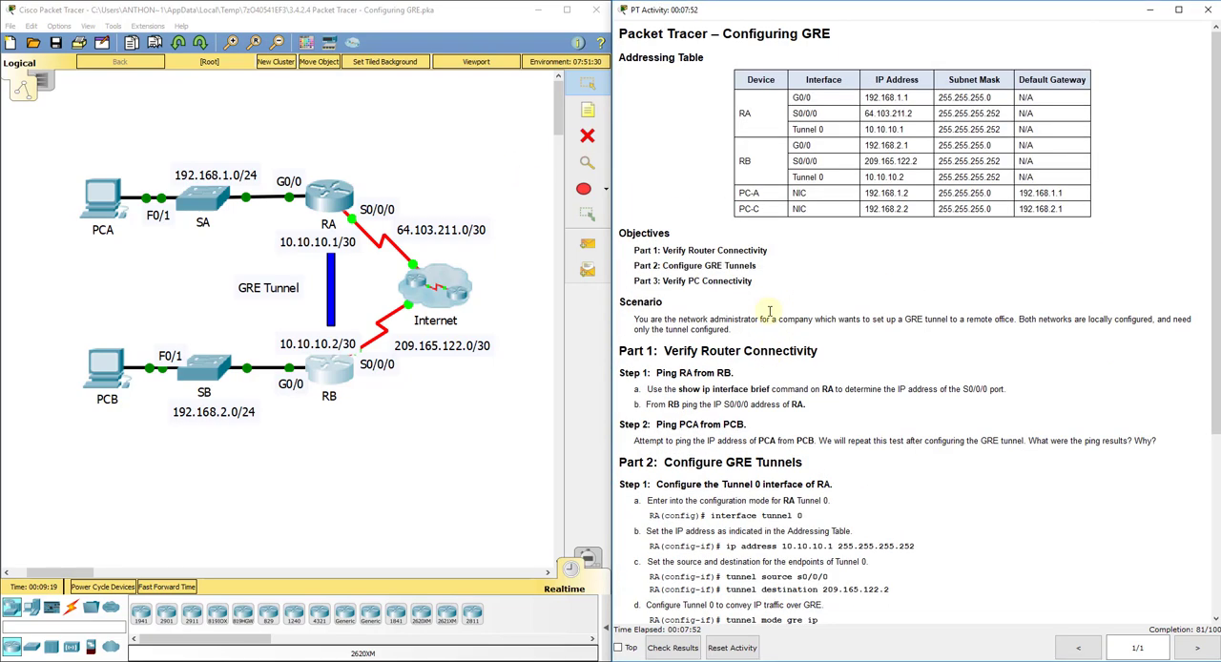
left_click(329, 195)
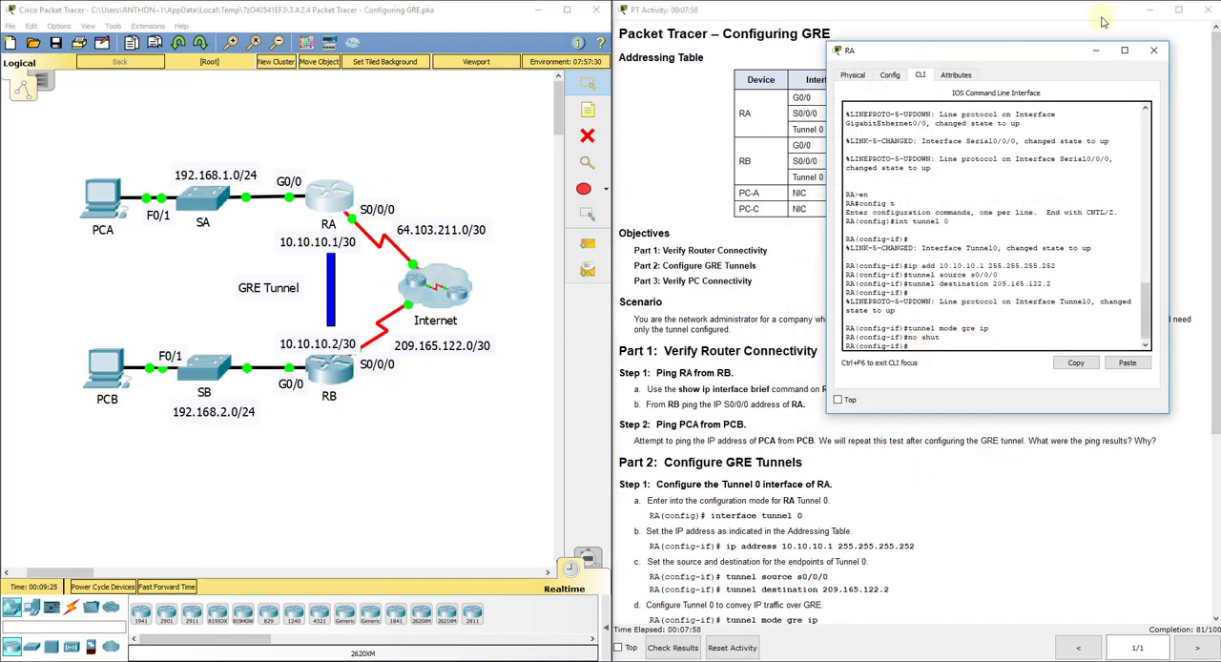
left_click(1095, 49)
left_click(328, 374)
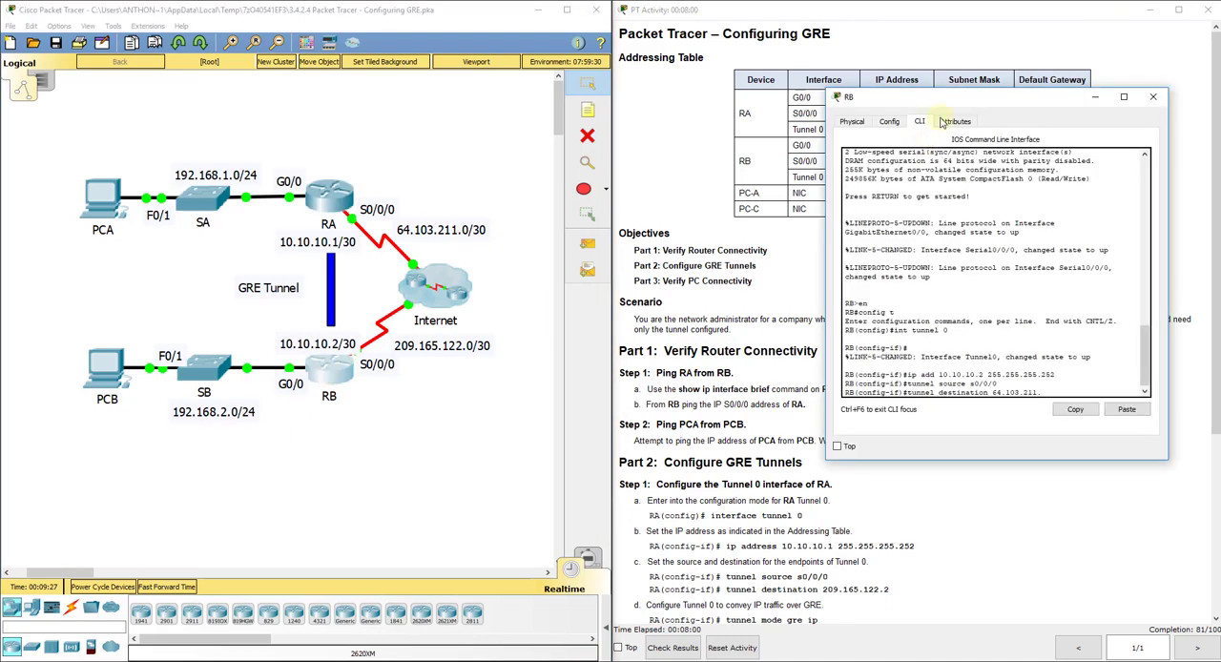
left_click_drag(949, 100, 864, 180)
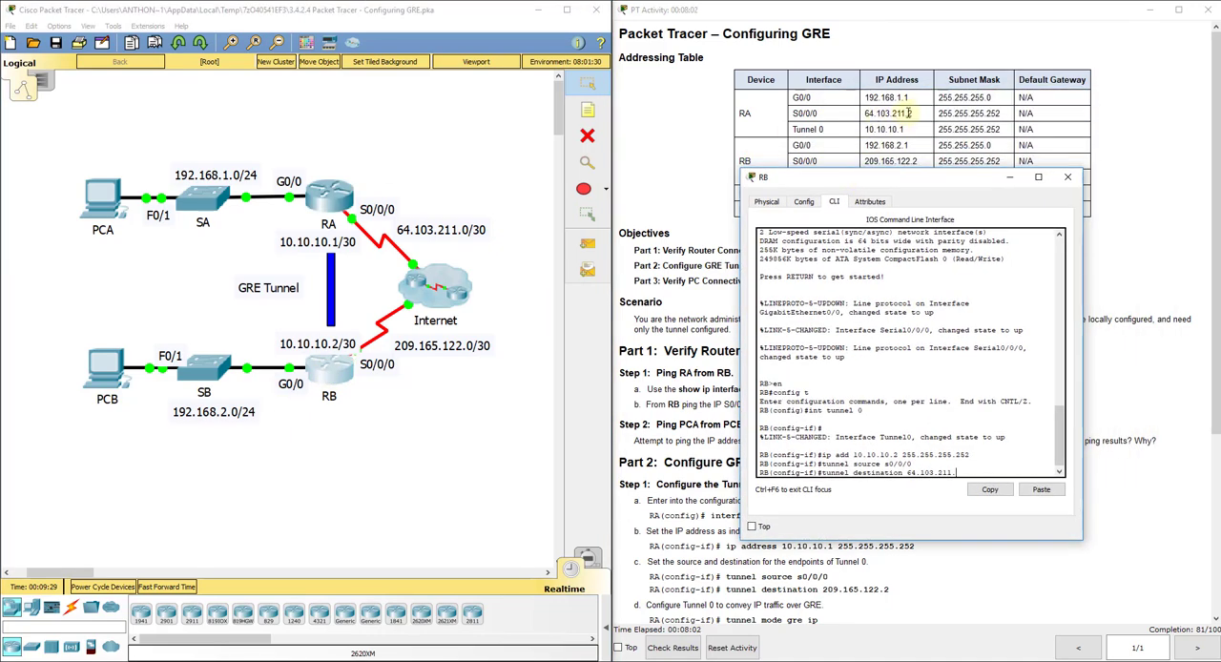
type("2")
key("Return")
key("Return")
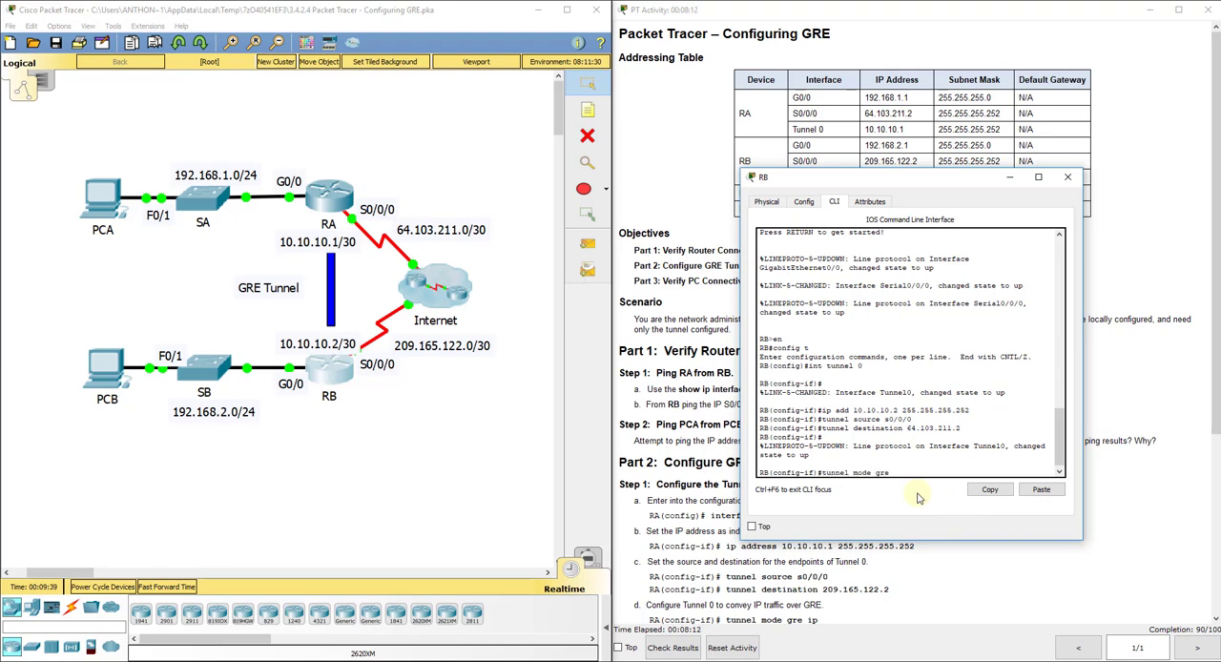
Step: Set RB's Tunnel 0 mode to gre ip and enable the interface with no shut
key("Return")
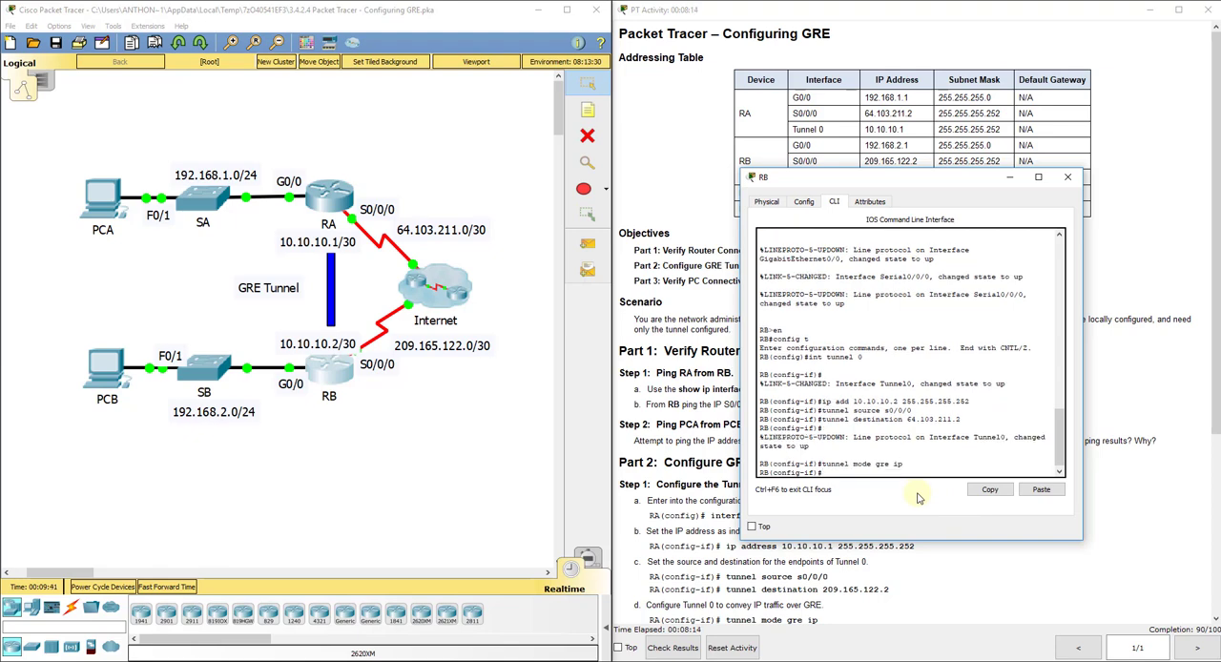
type("no shut")
key("Return")
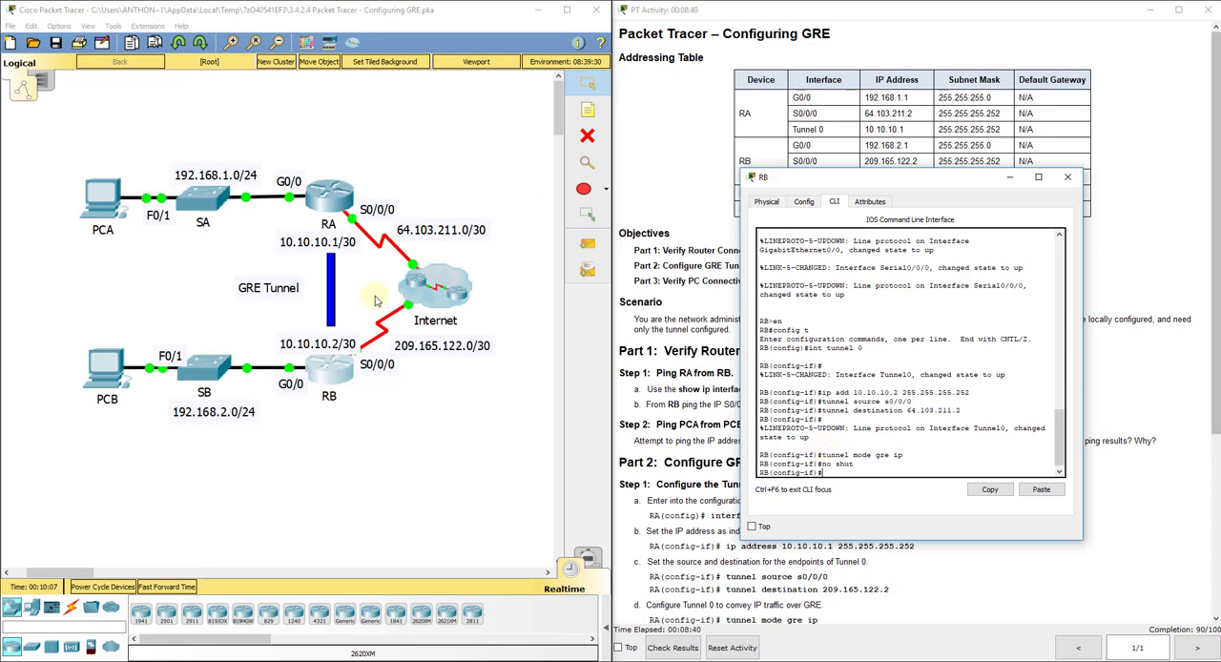
Step: Add a static route on RA to 192.168.2.0 255.255.255.0 via 10.10.10.2, following Part 2 Step 3 of the instructions
left_click(449, 163)
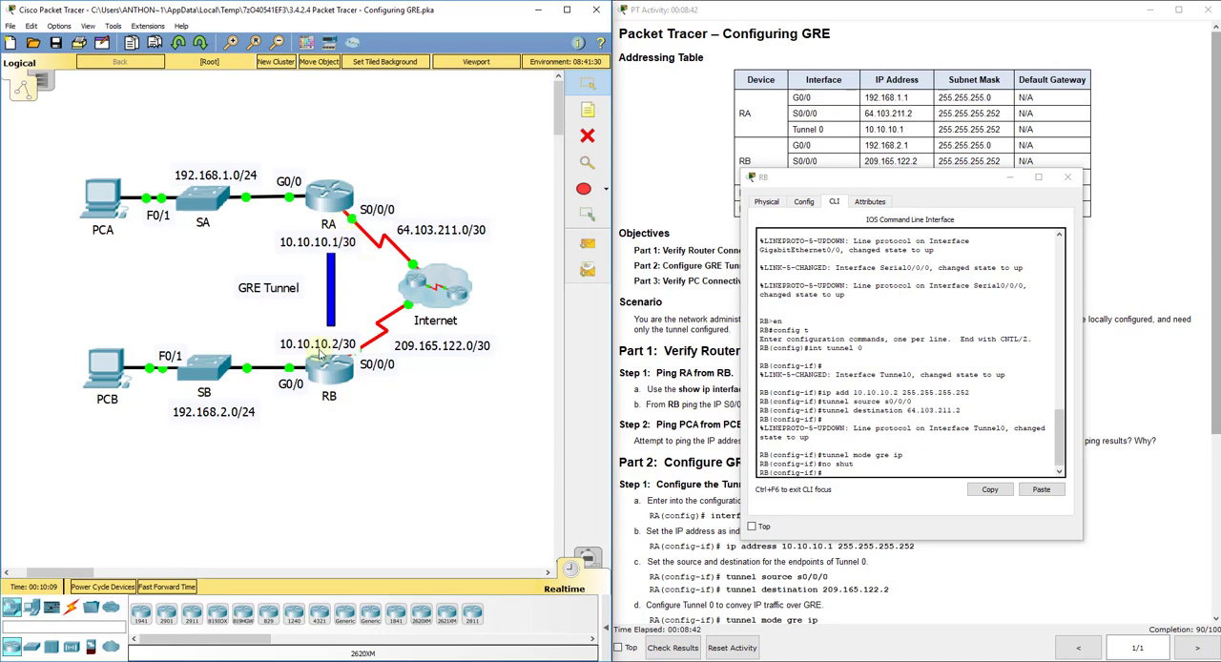
left_click(690, 459)
scroll(691, 460, "down", 5)
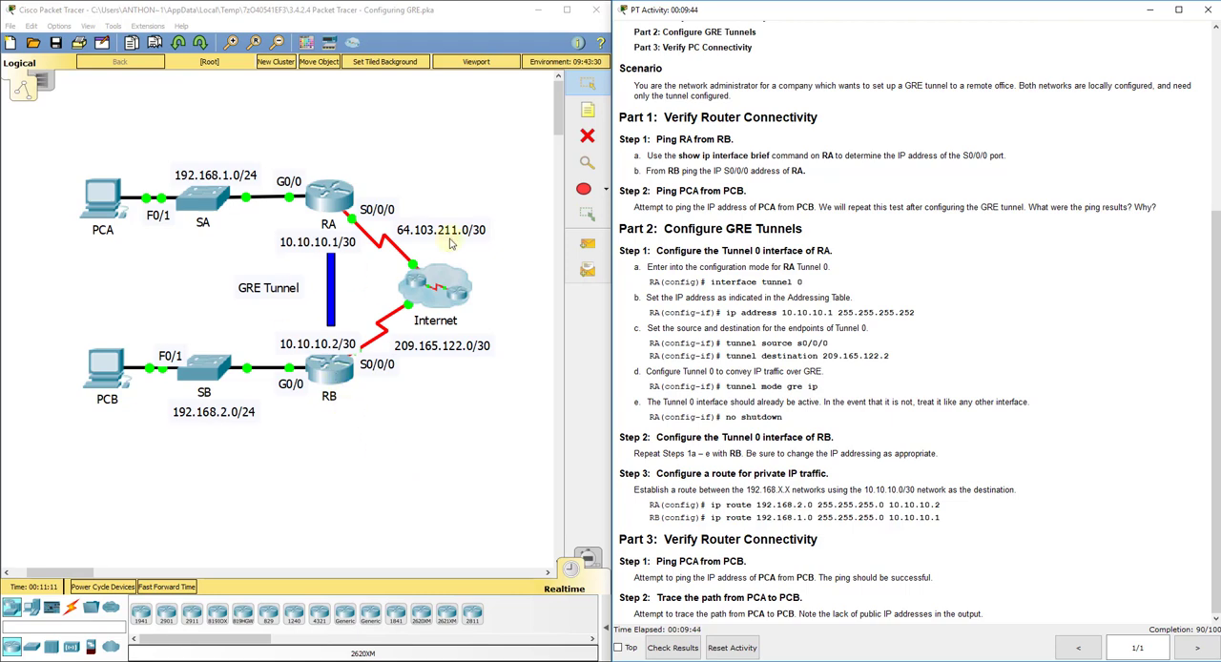
left_click(311, 458)
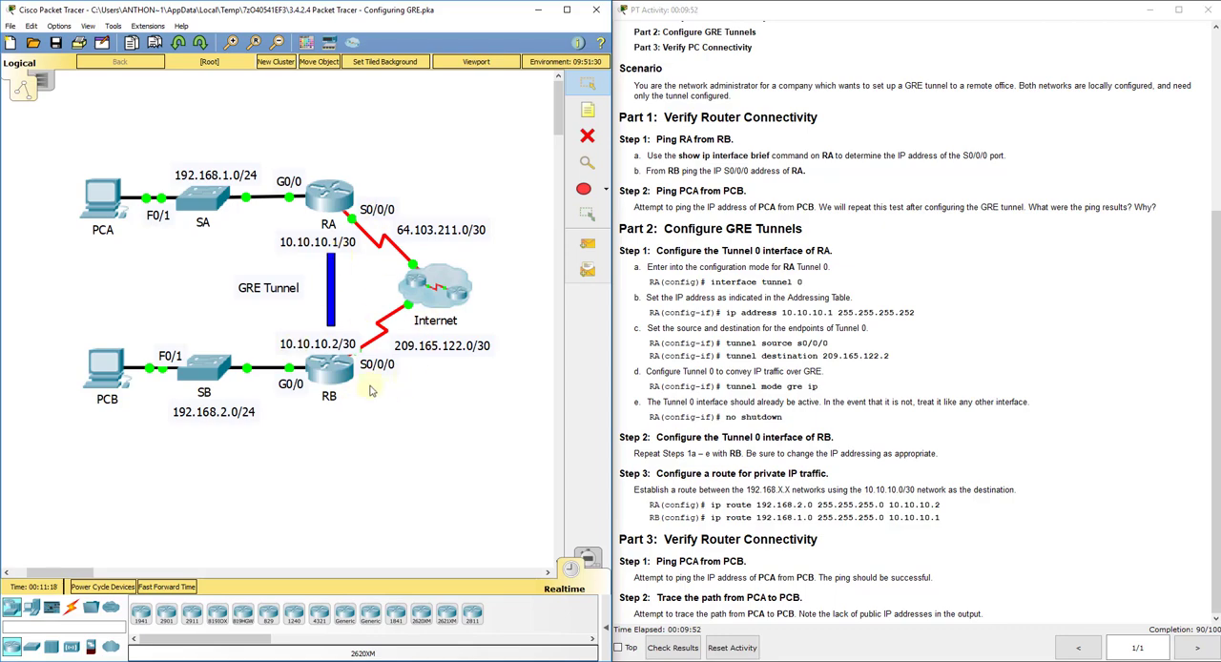
left_click(822, 489)
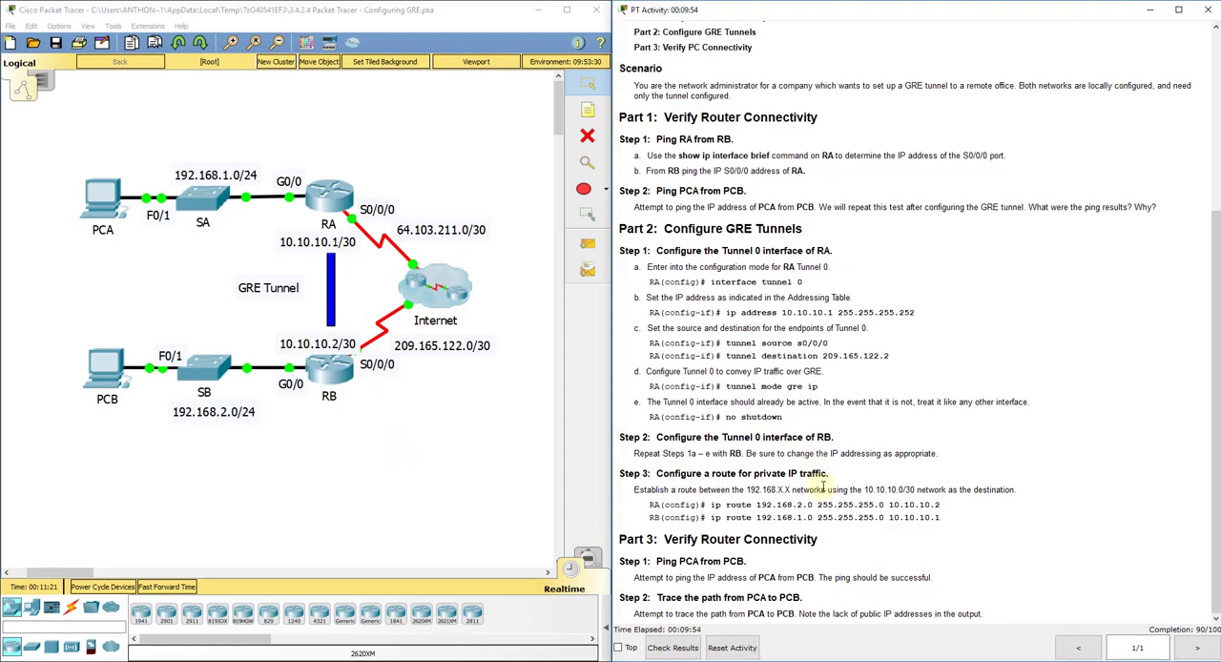
left_click(334, 194)
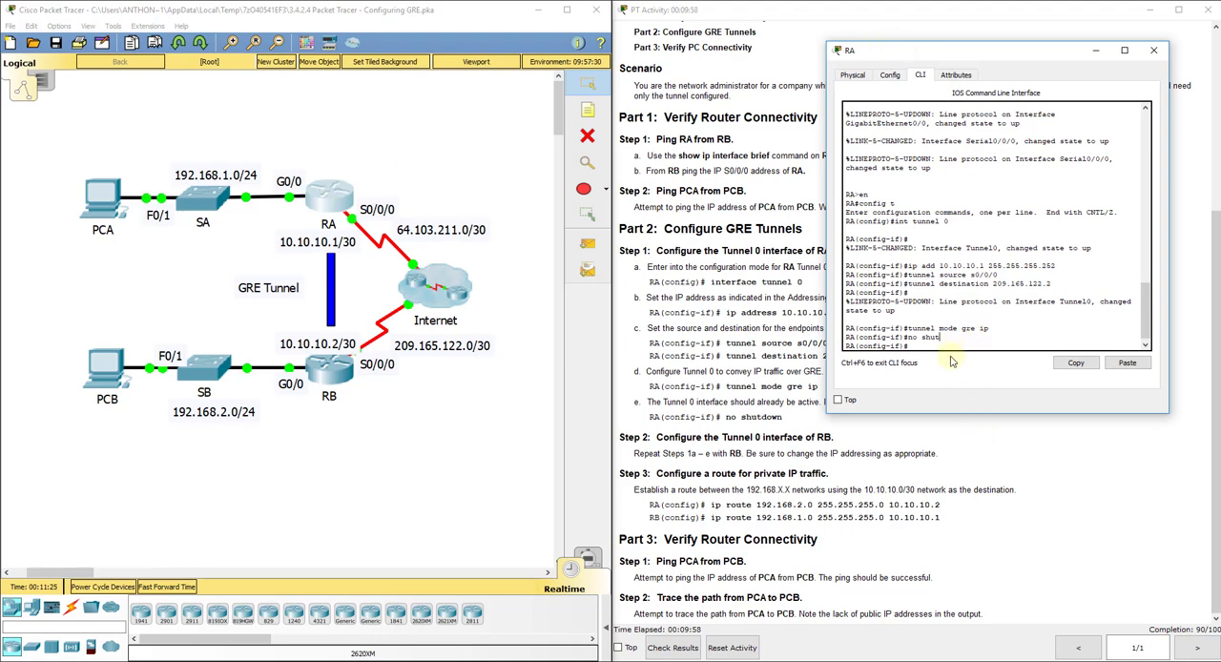
type("ip route 192.168.2.0")
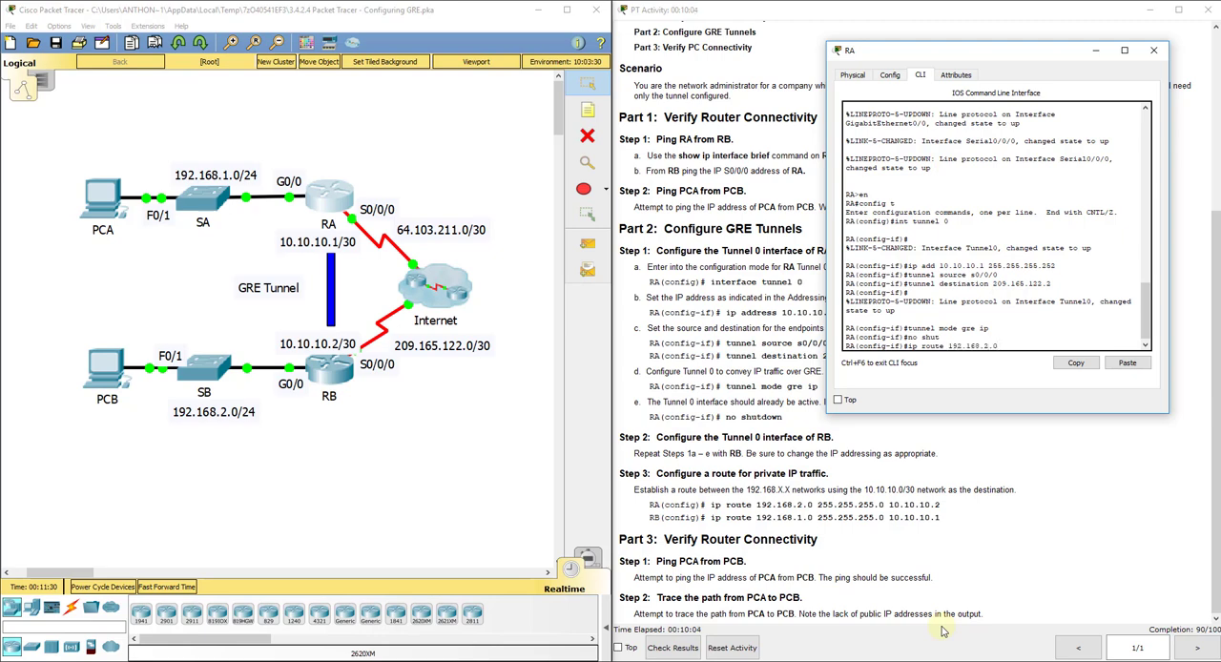
type(" 255.255.255.0")
left_click_drag(827, 334, 769, 334)
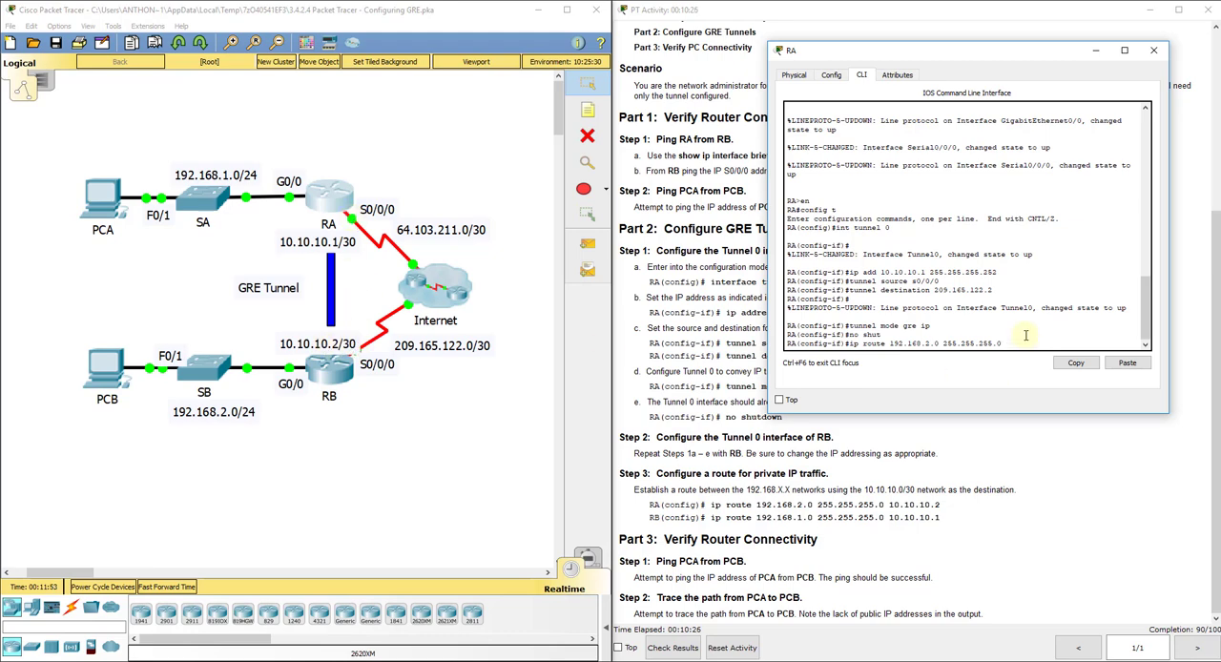
type("10.10.10.2")
key("Return")
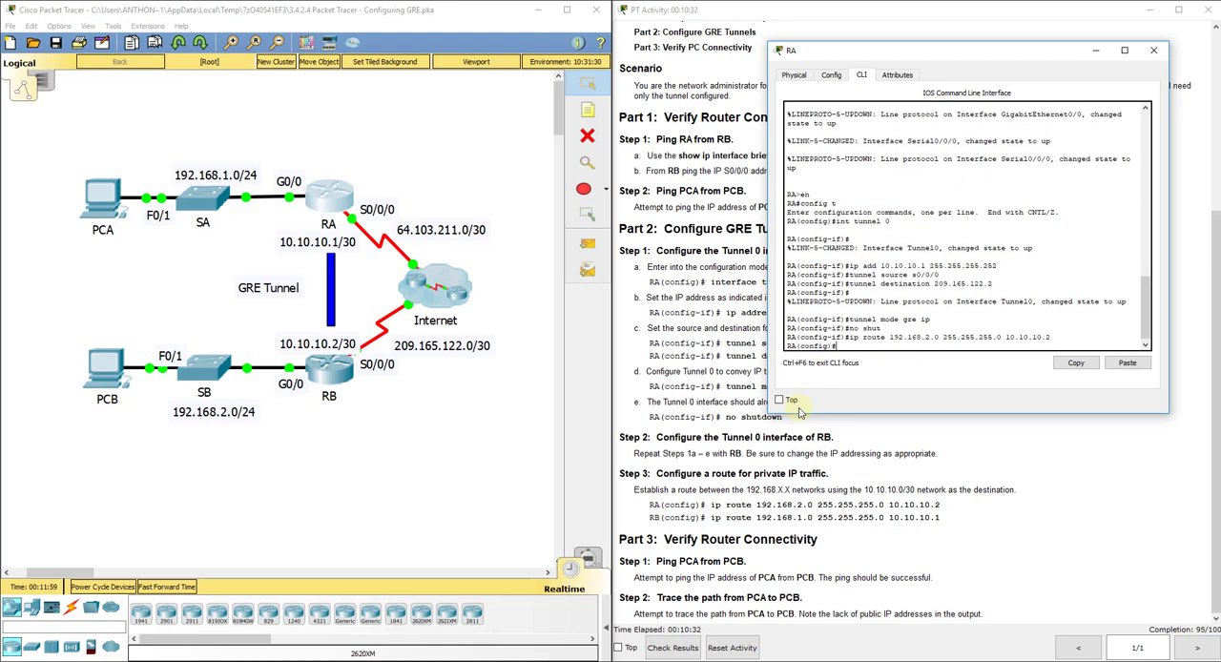
Step: Re-enter RA's static route to 192.168.2.0 via 10.10.10.2 from global configuration mode
key("Up")
key("Return")
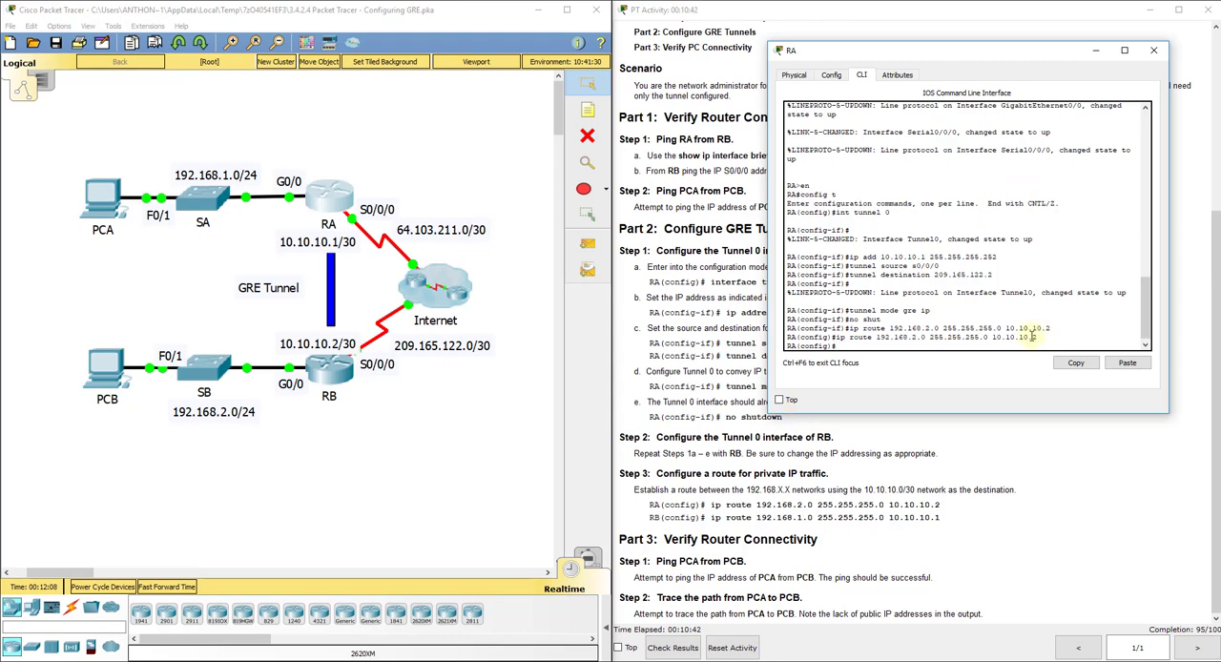
left_click_drag(1037, 337, 992, 337)
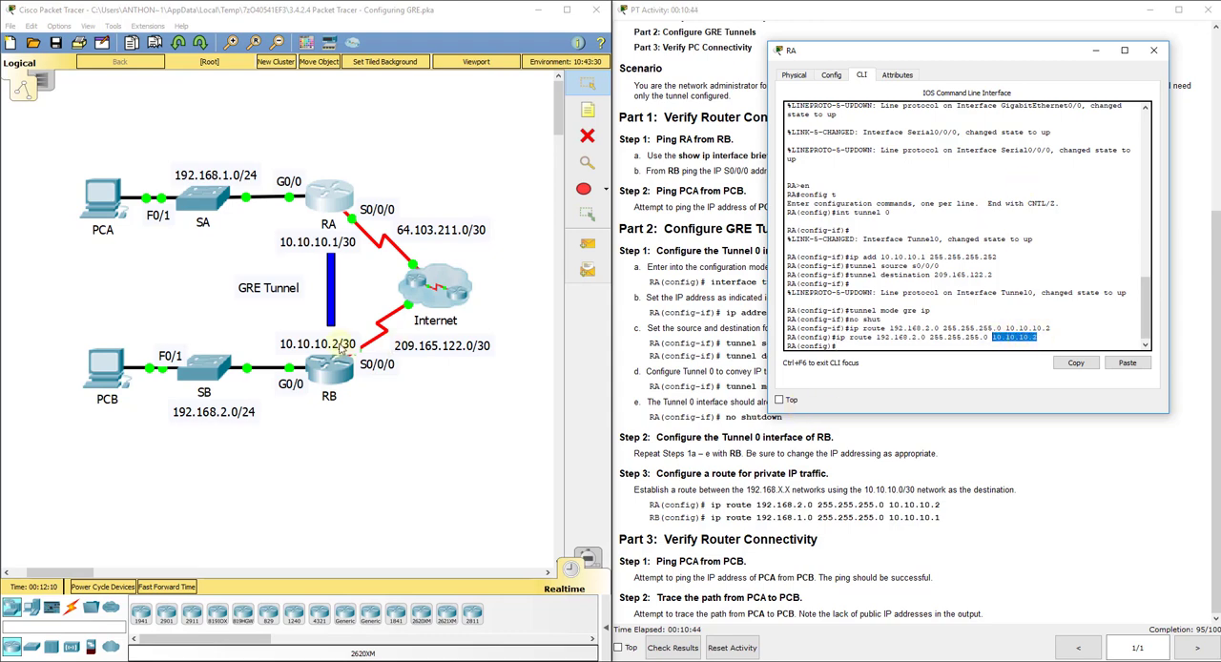
left_click(1047, 338)
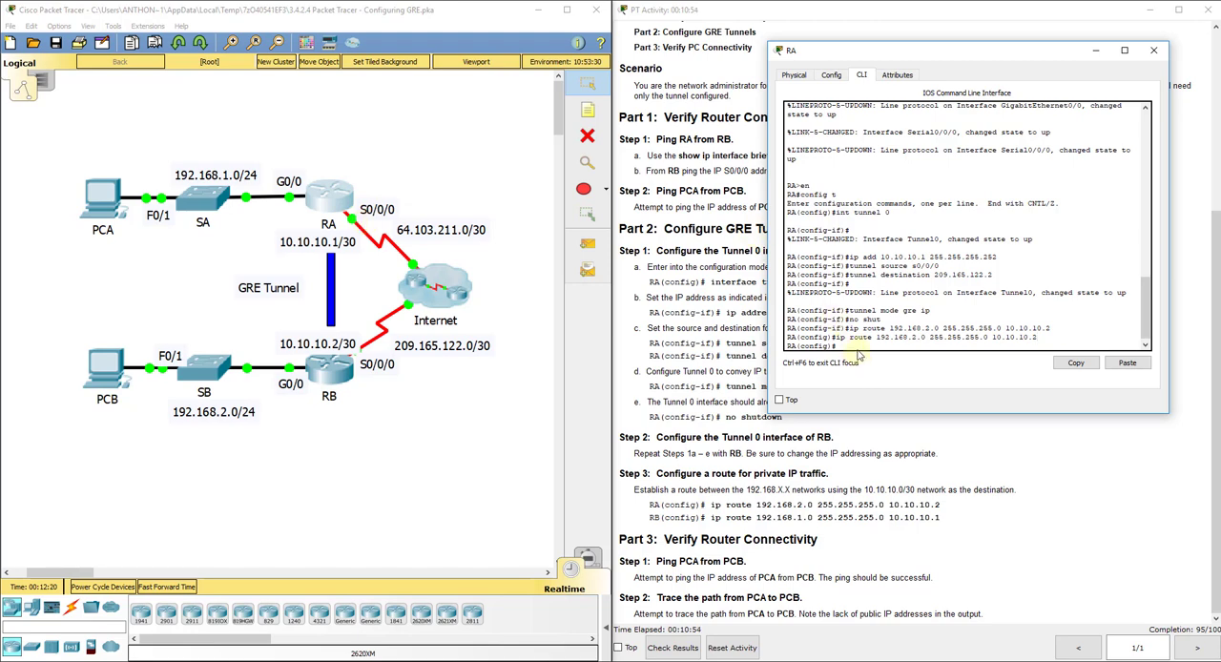
Step: Add a static route on RB to 192.168.1.0 255.255.255.0 via 10.10.10.1
left_click(343, 367)
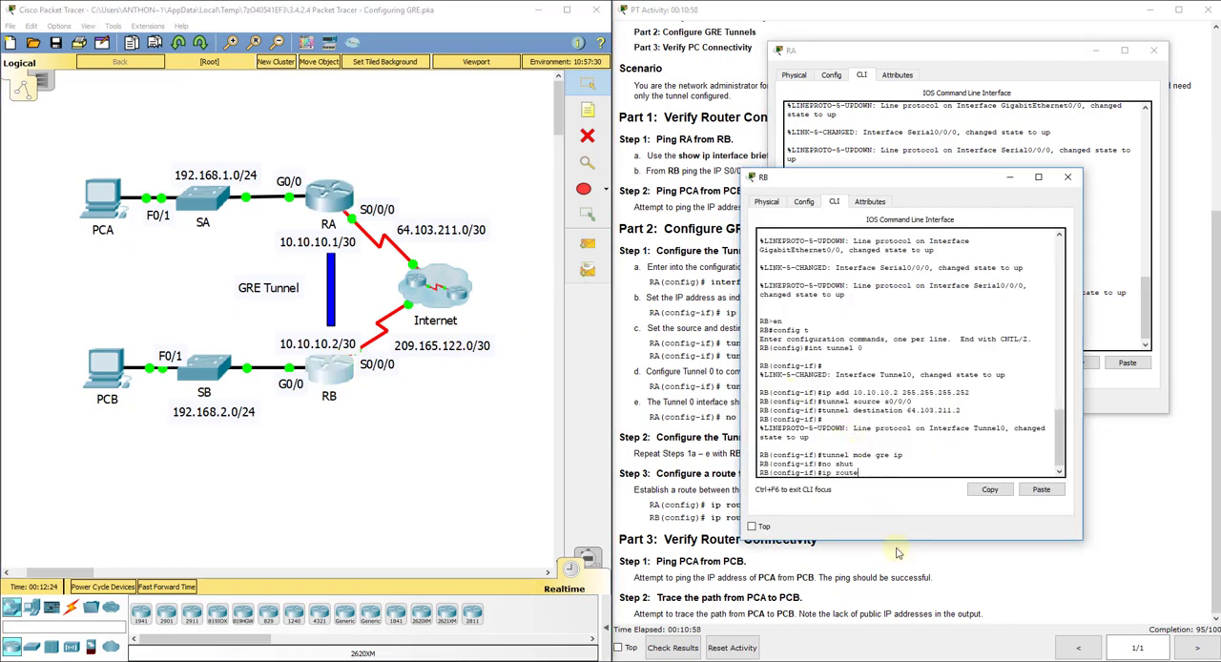
type("ip route 192.168.1.0 255.255.255.0")
type("10.10.10.1")
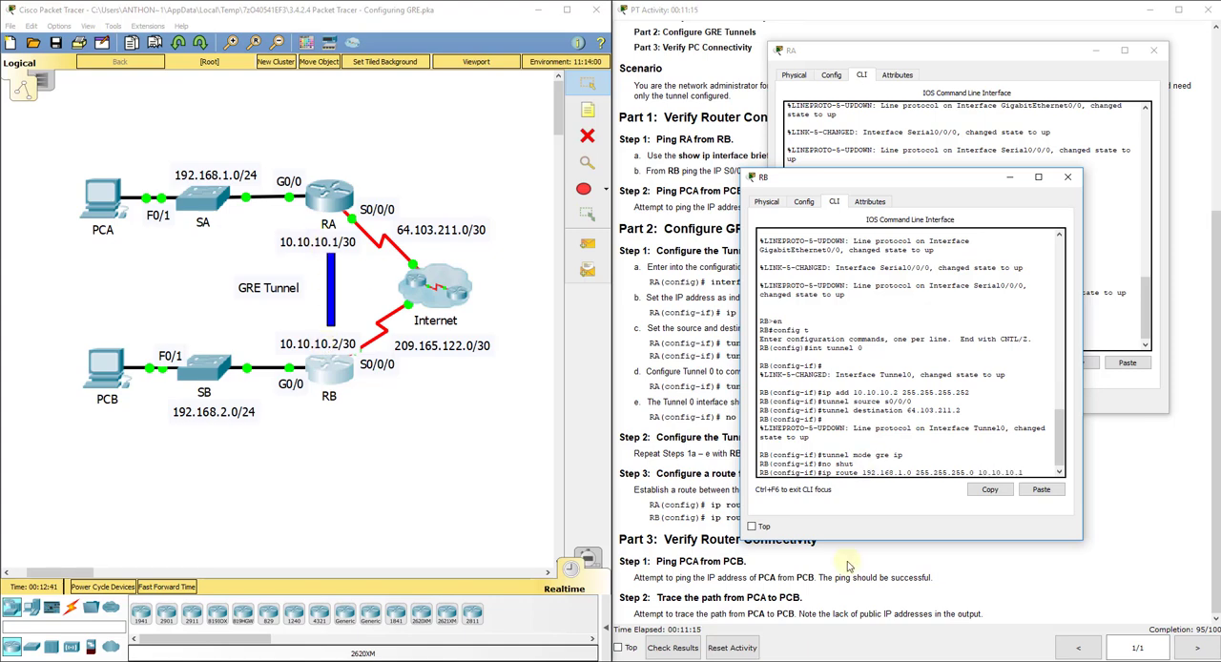
key("Return")
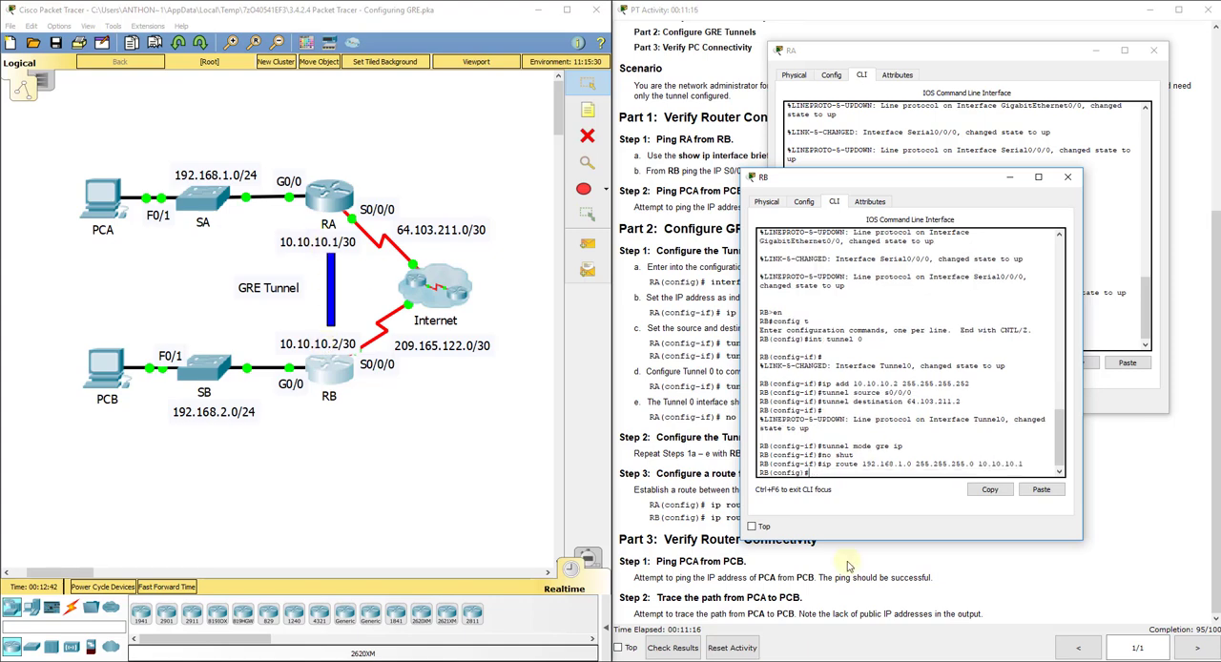
Step: Re-enter RB's static route to 192.168.1.0 from global configuration mode and close both router windows
key("Up")
key("Return")
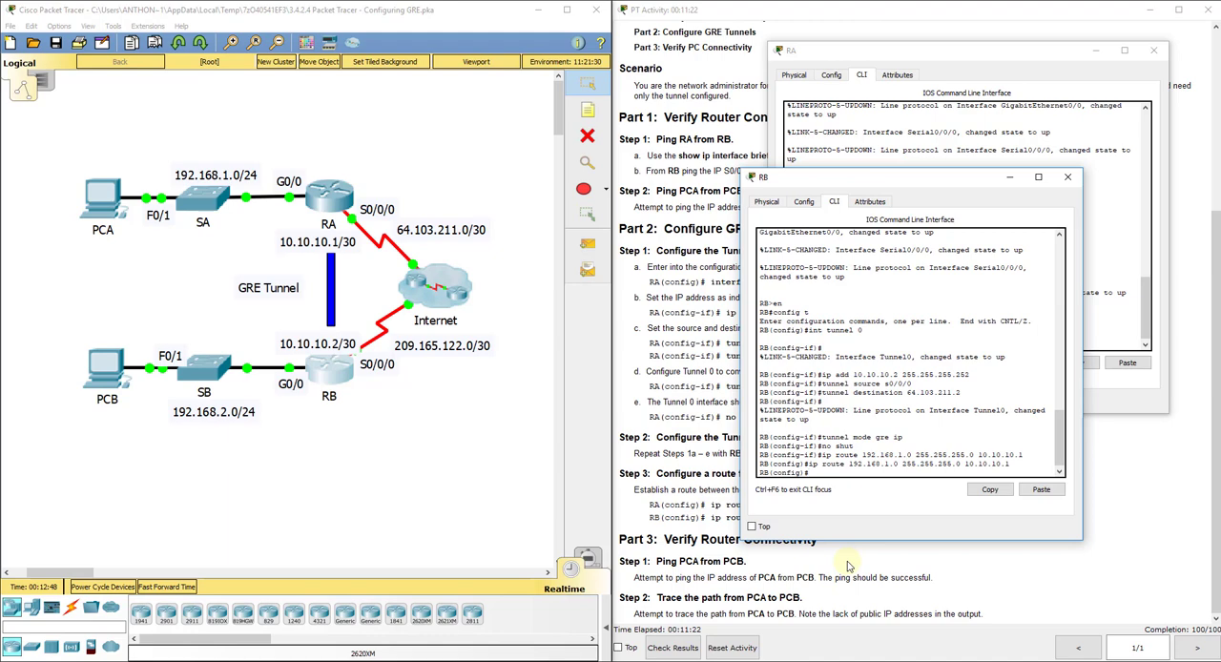
left_click(1070, 181)
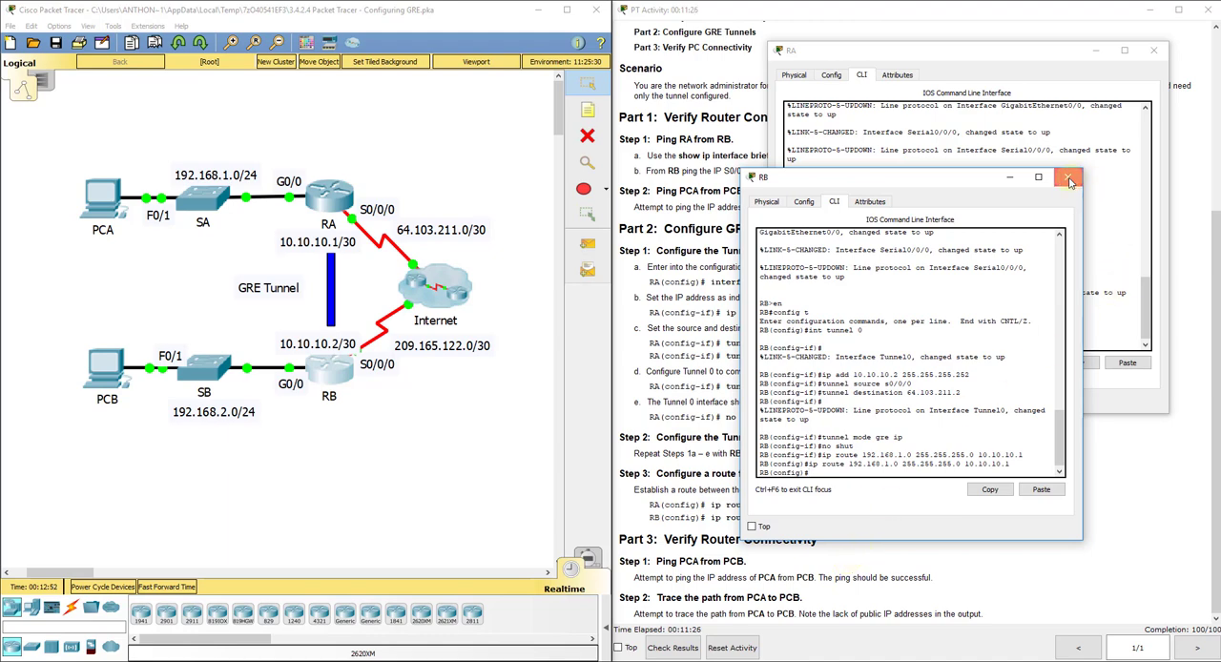
left_click(1154, 49)
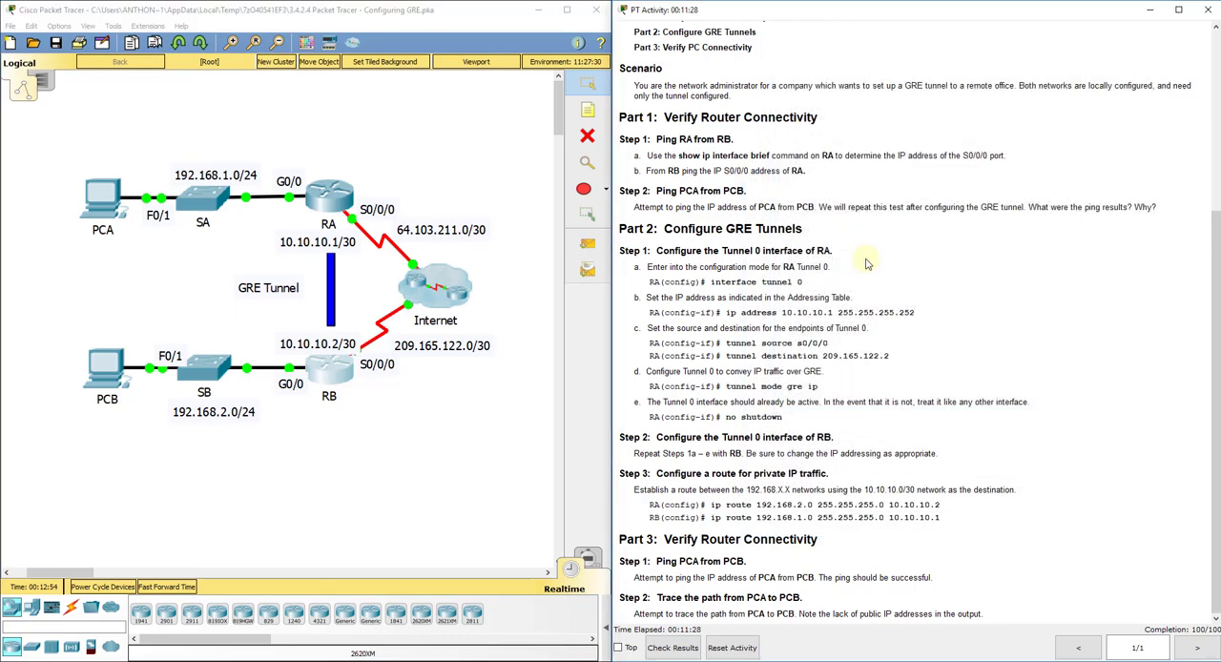
Step: Send a simple PDU from PCB to PCA and another from PCA to PCB to test connectivity
left_click(588, 242)
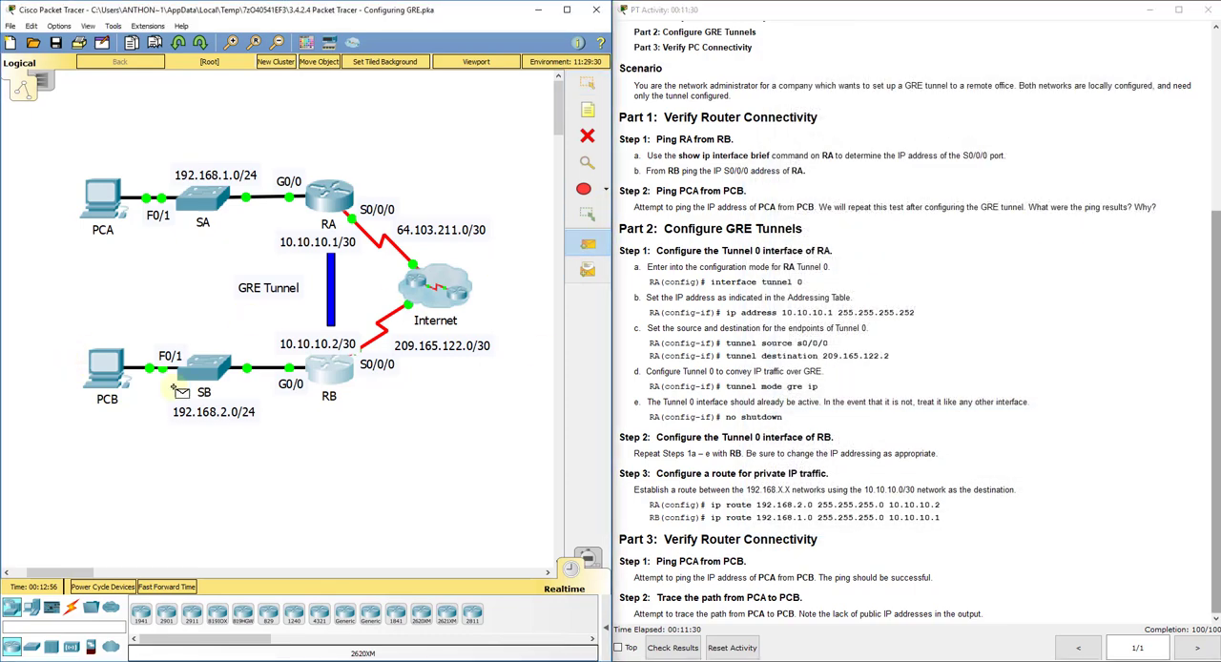
left_click(105, 368)
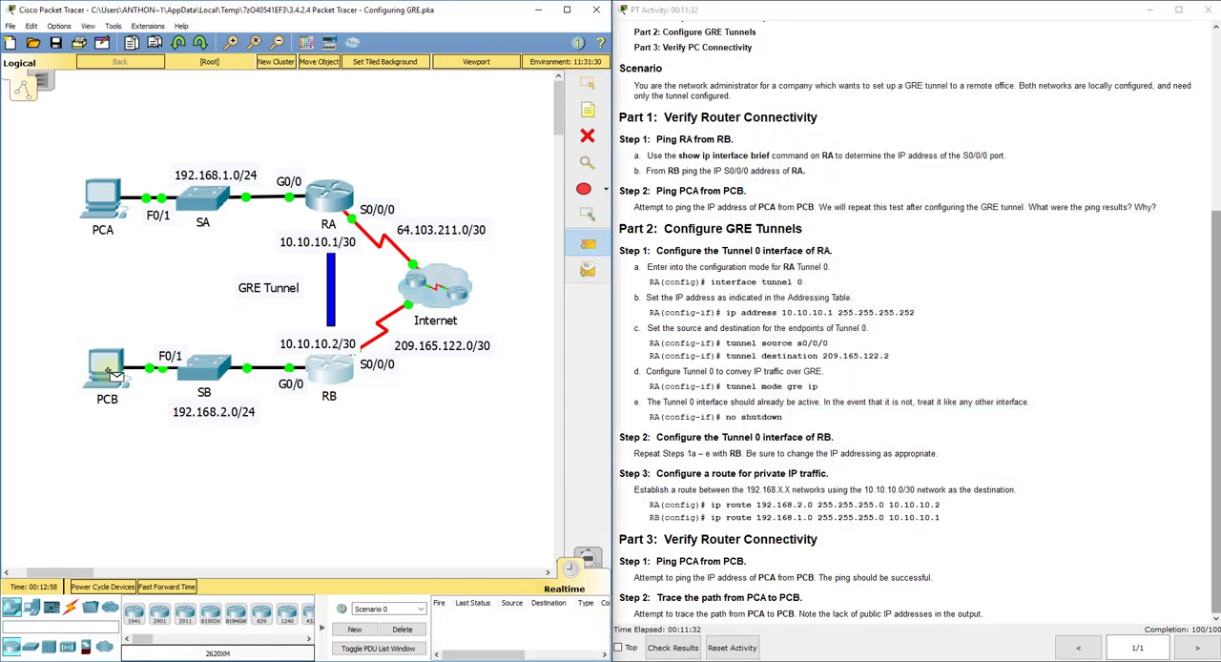
left_click(99, 194)
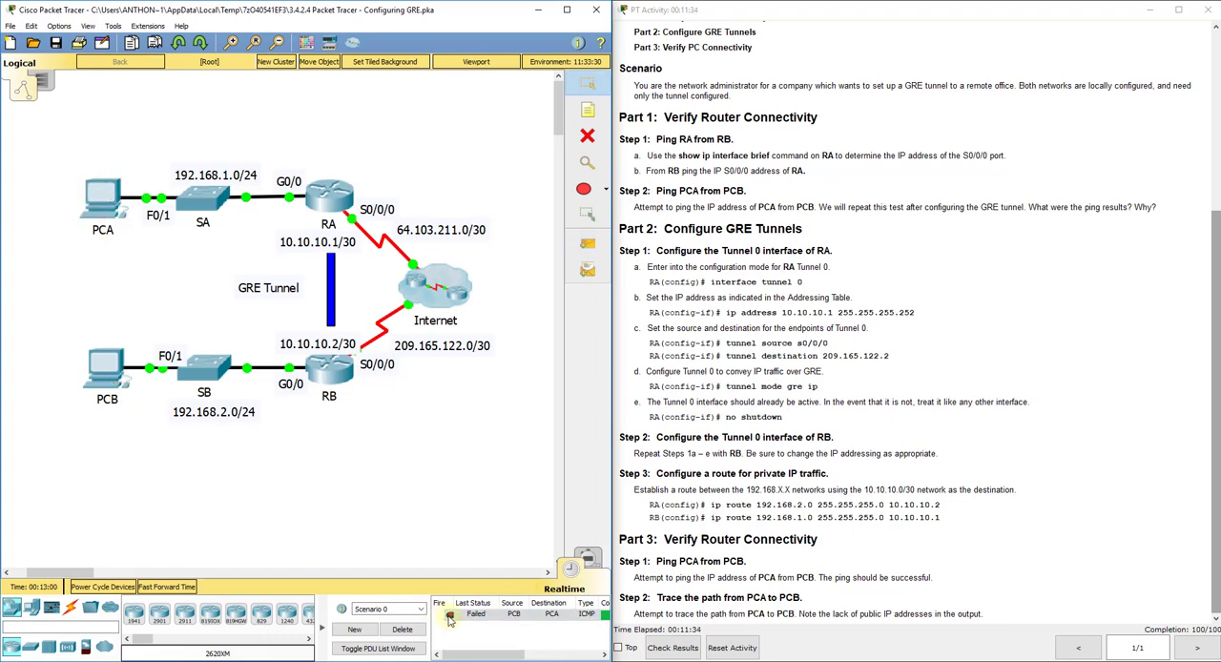
left_click(587, 242)
left_click(99, 194)
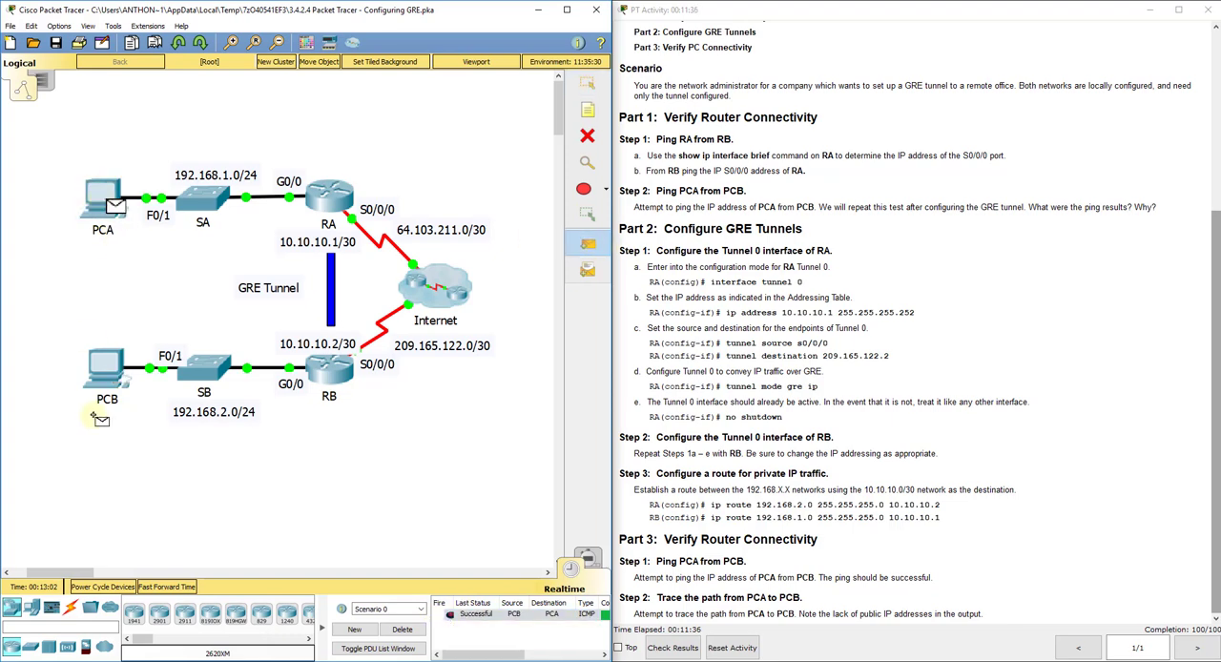
left_click(105, 368)
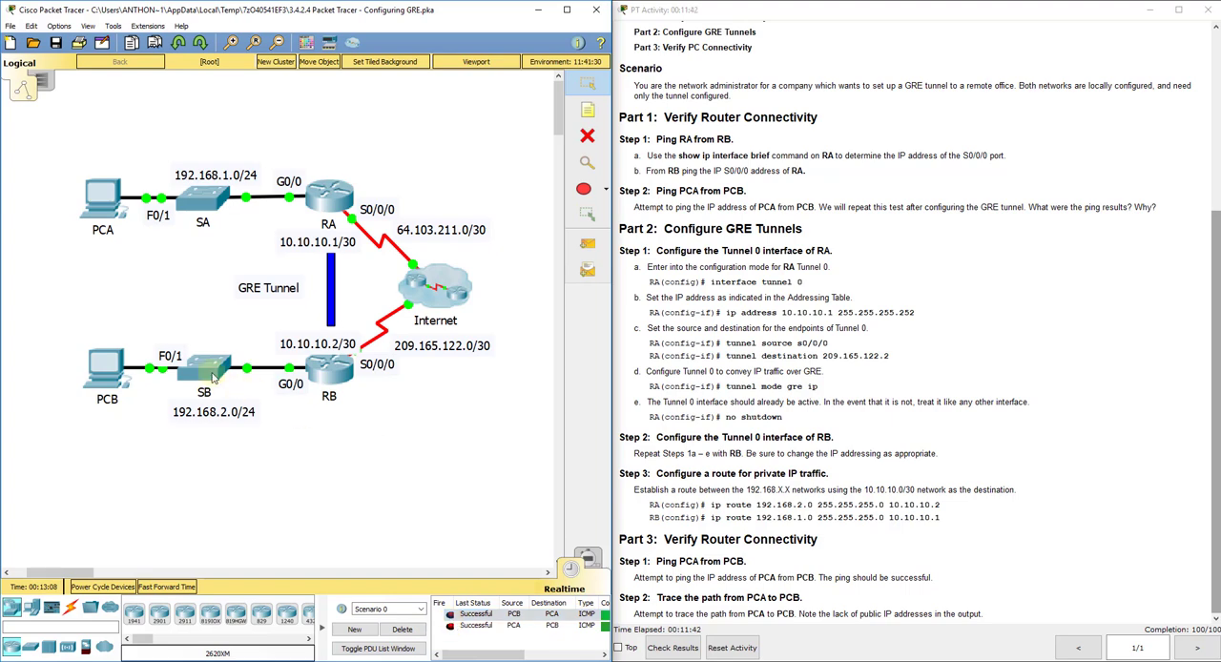
Step: Open the command prompt on PCA and begin a tracert command
left_click(102, 197)
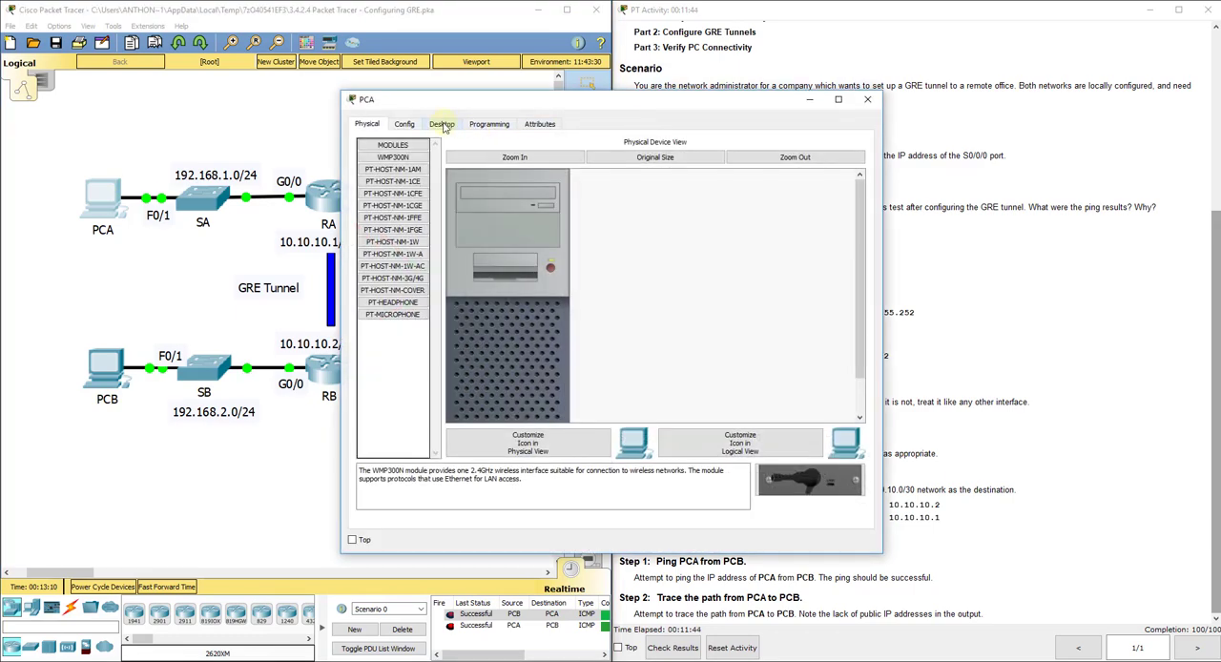
left_click(441, 125)
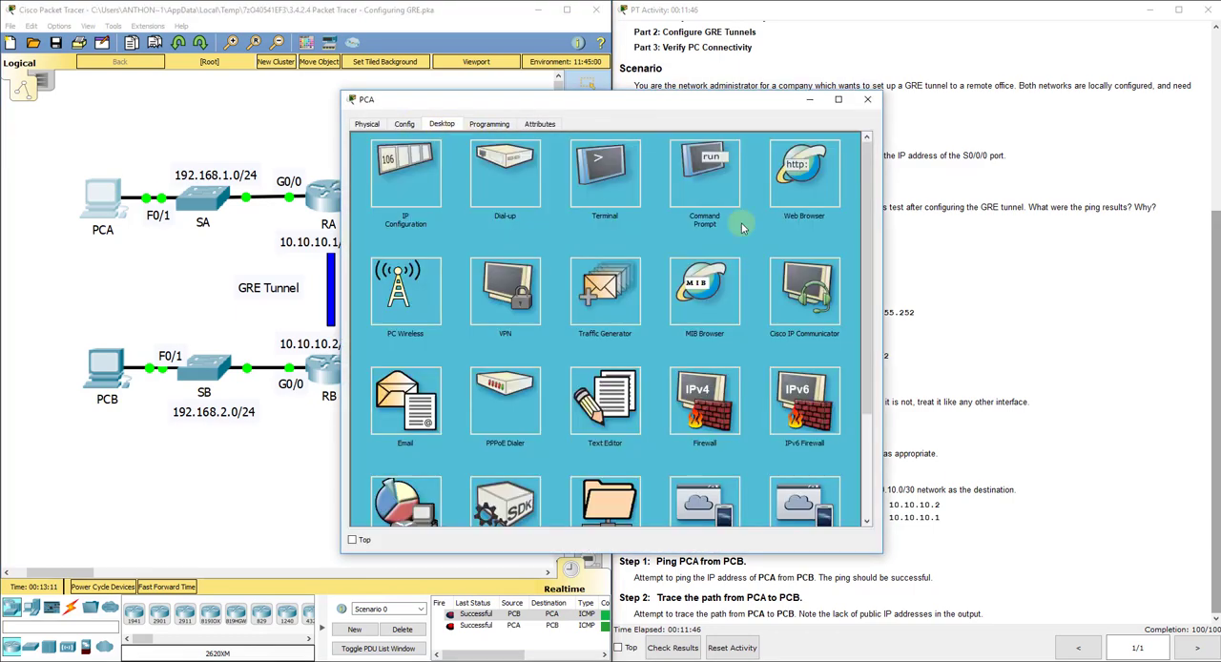
left_click(700, 191)
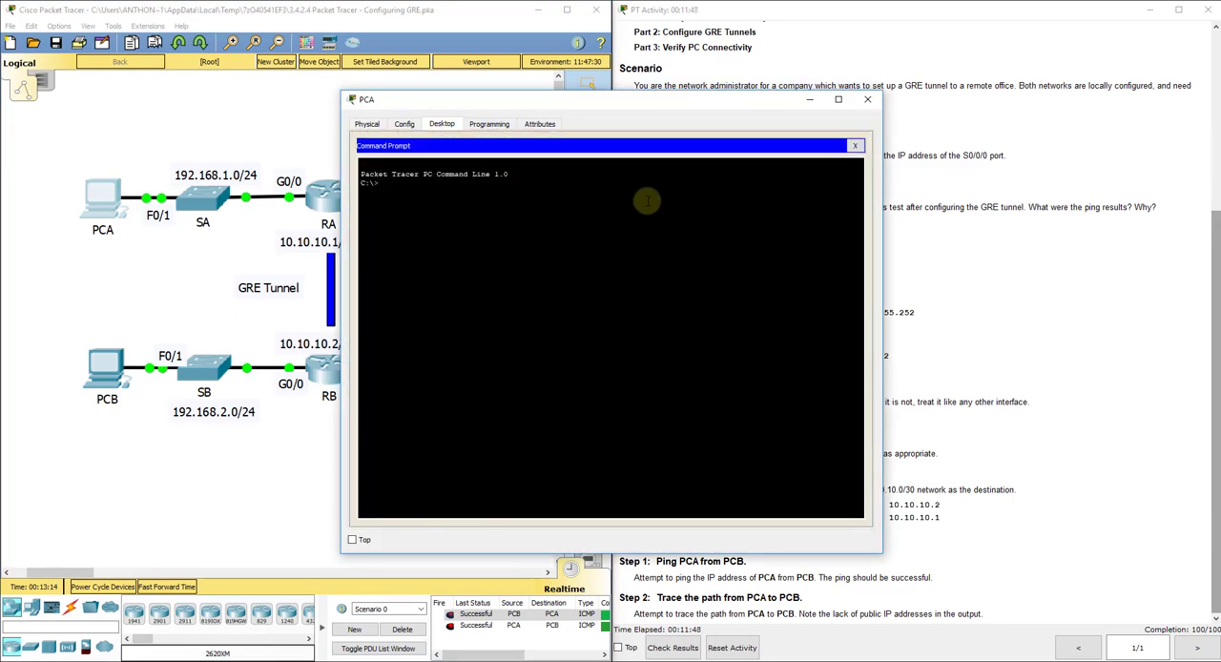
type("tracer")
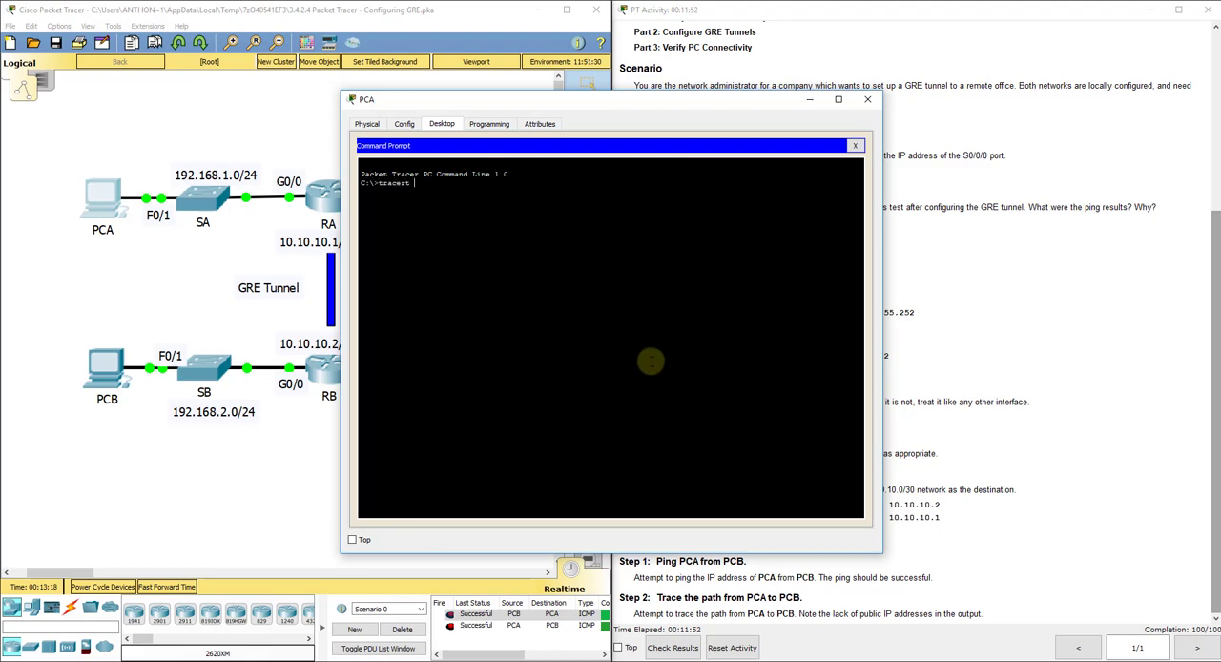
type("t")
Step: Look up PCB's address in the addressing table, trace from PCA to 192.168.2.2, and highlight the hops in the output
left_click(1110, 127)
scroll(1046, 207, "up", 4)
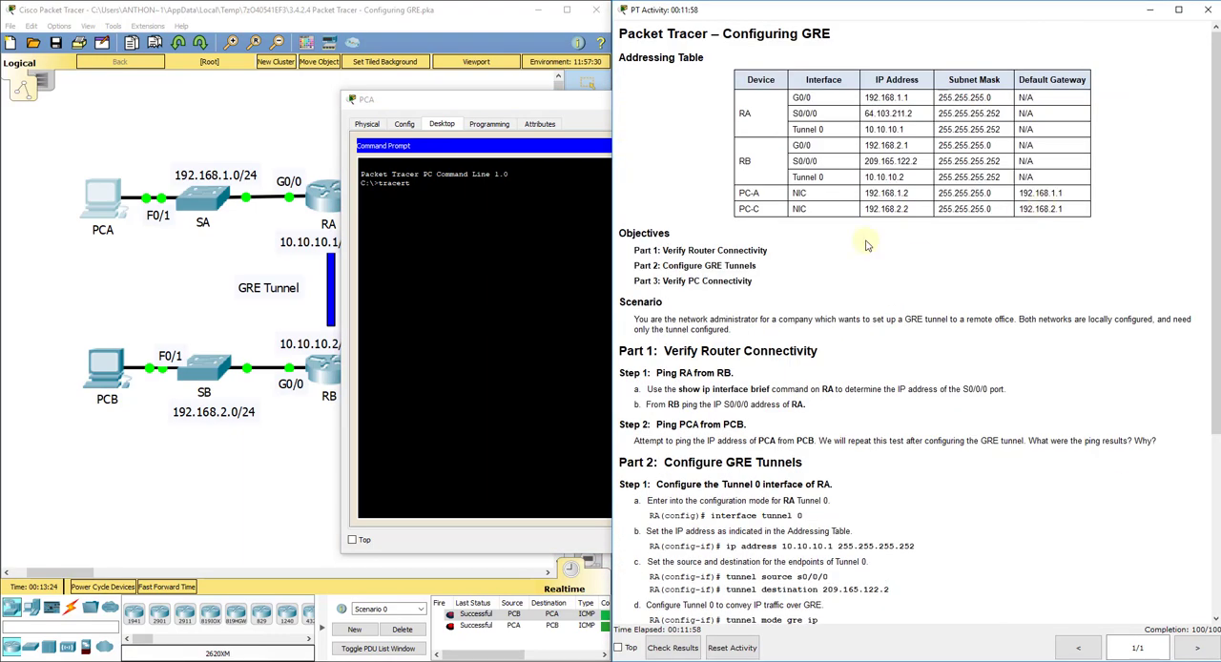
left_click(560, 274)
left_click_drag(618, 103, 438, 86)
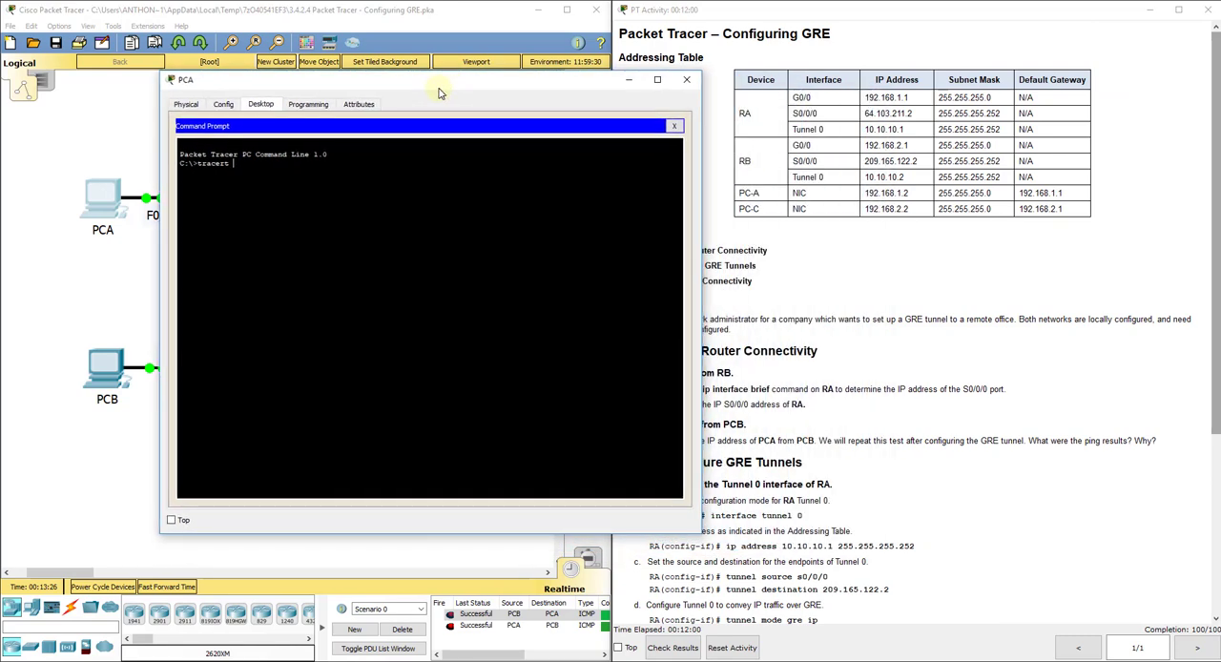
left_click(375, 203)
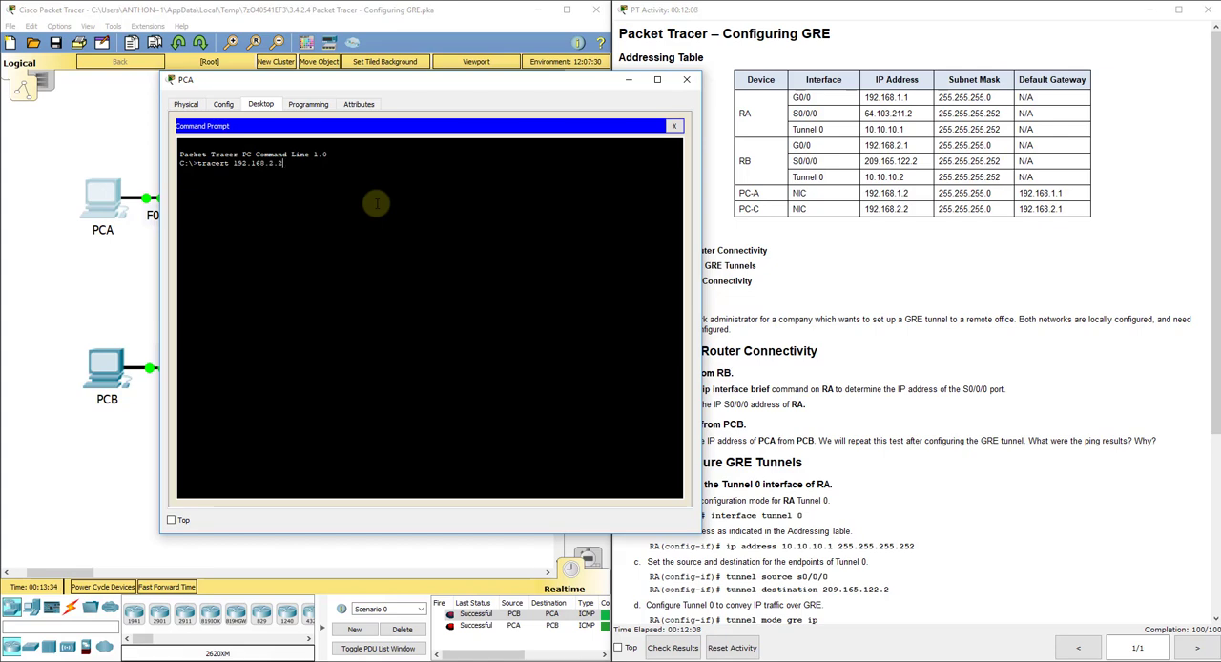
left_click_drag(301, 81, 693, 97)
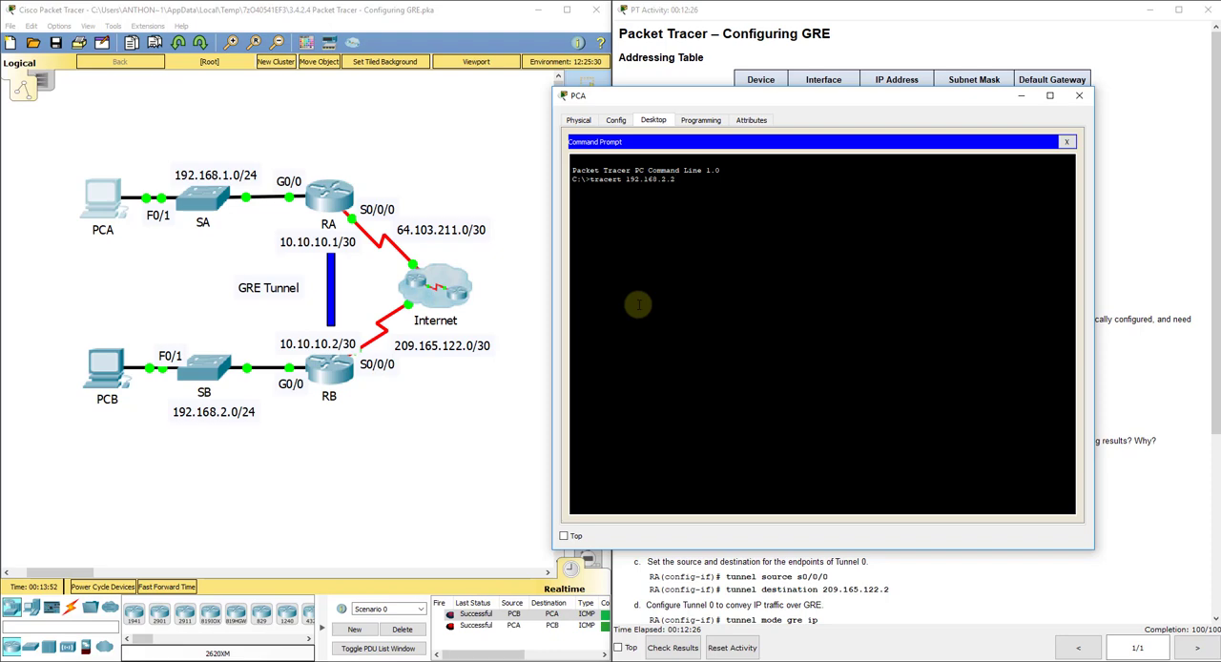
key("Return")
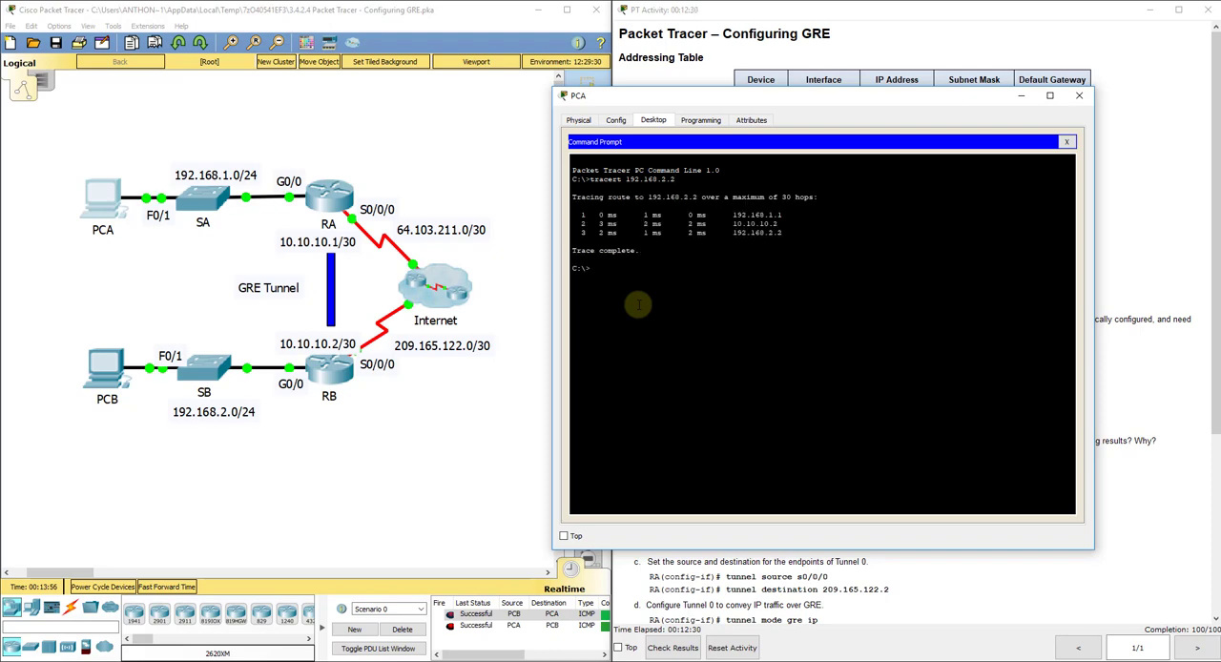
left_click_drag(788, 215, 596, 217)
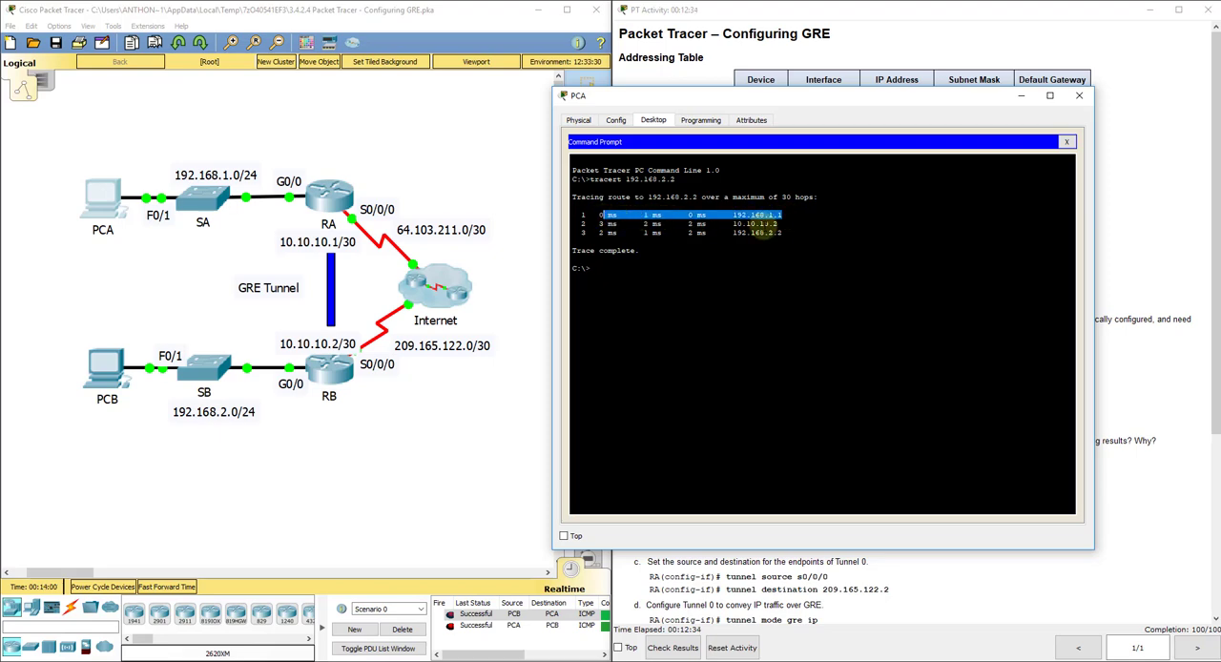
left_click_drag(781, 224, 736, 236)
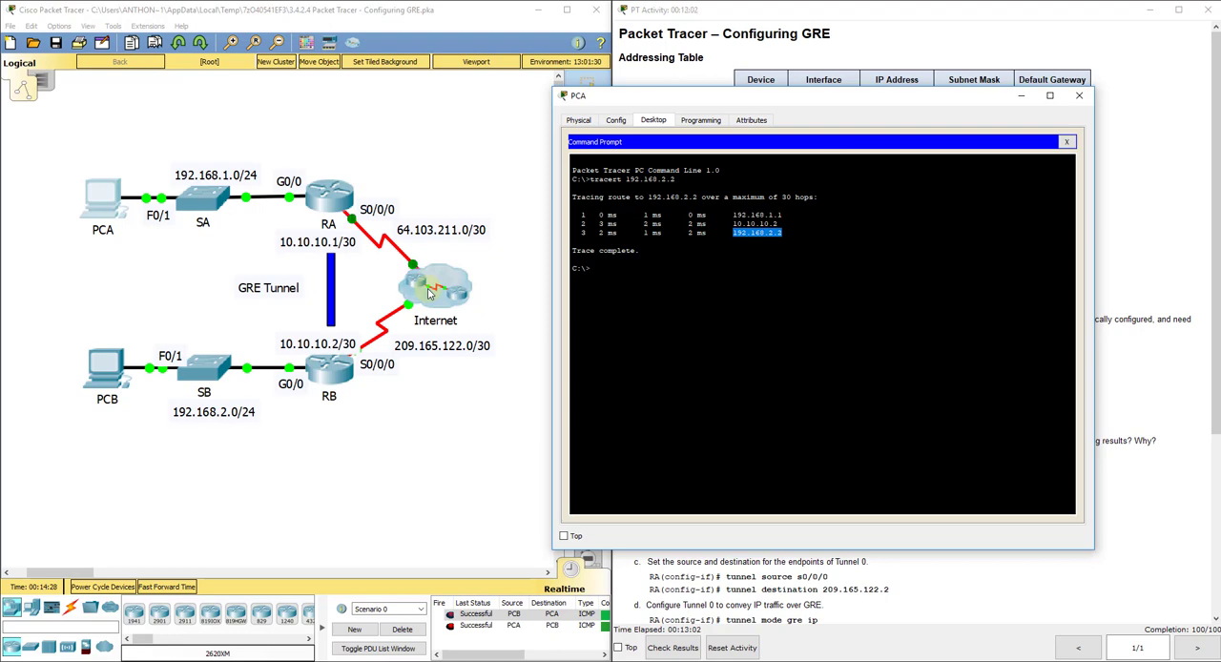
Step: Open the command prompt on PCB and trace the route to 192.168.1.1
left_click(120, 366)
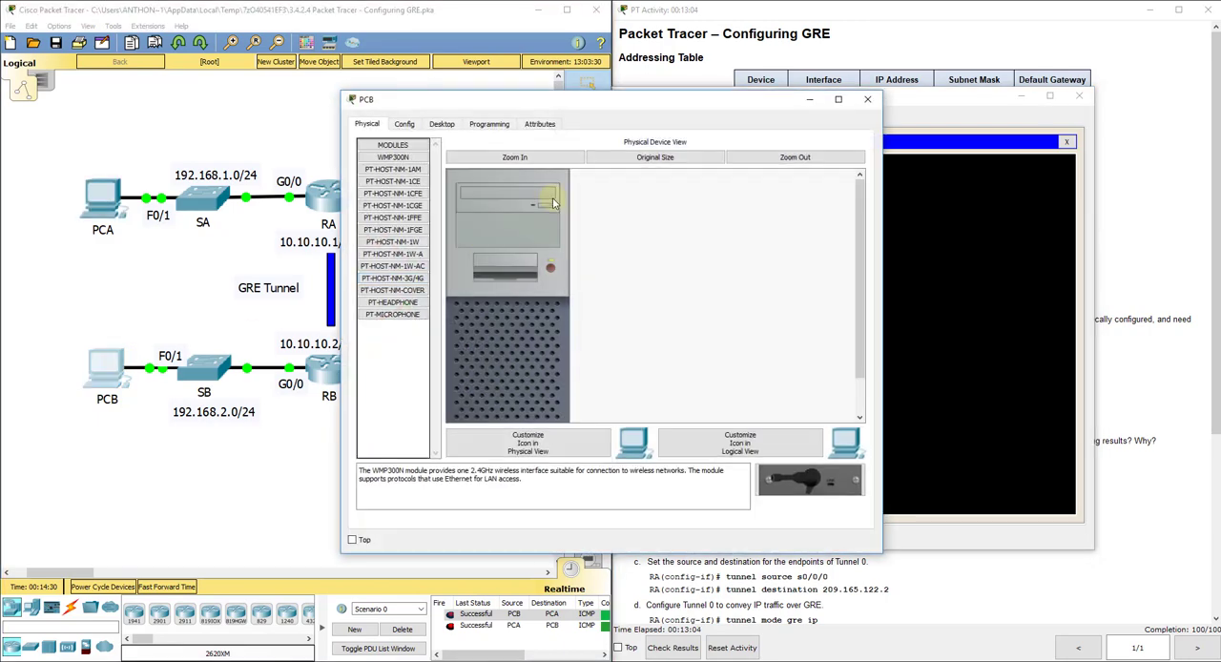
left_click_drag(567, 105, 868, 155)
left_click(744, 175)
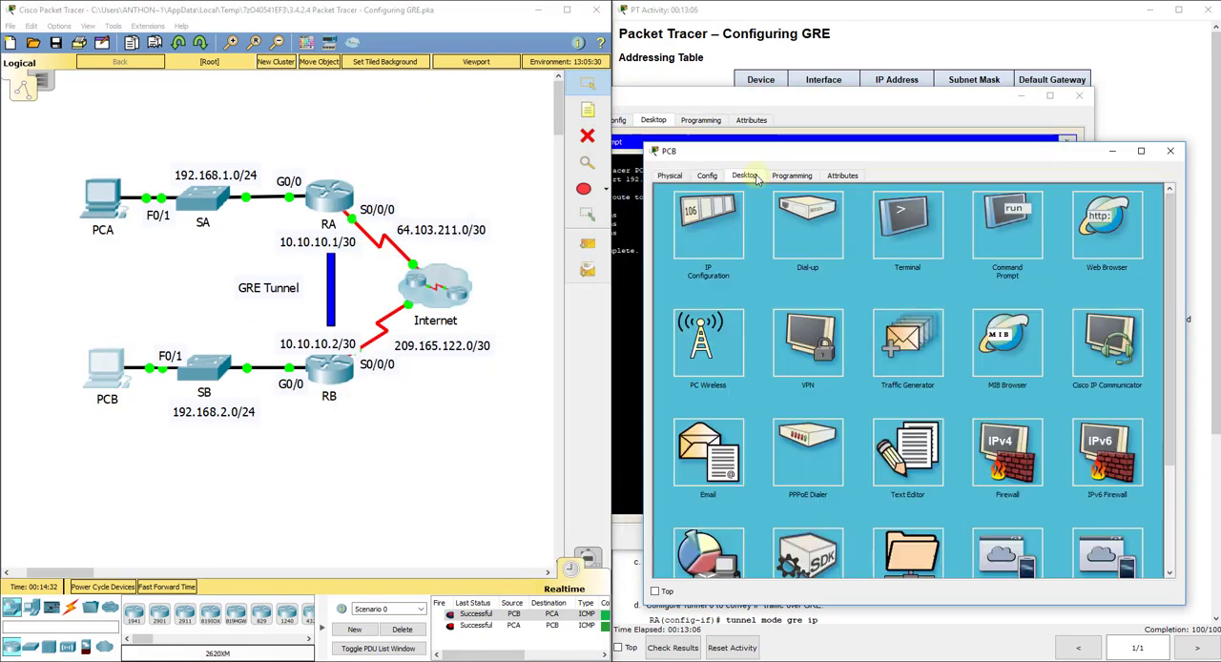
left_click(1002, 225)
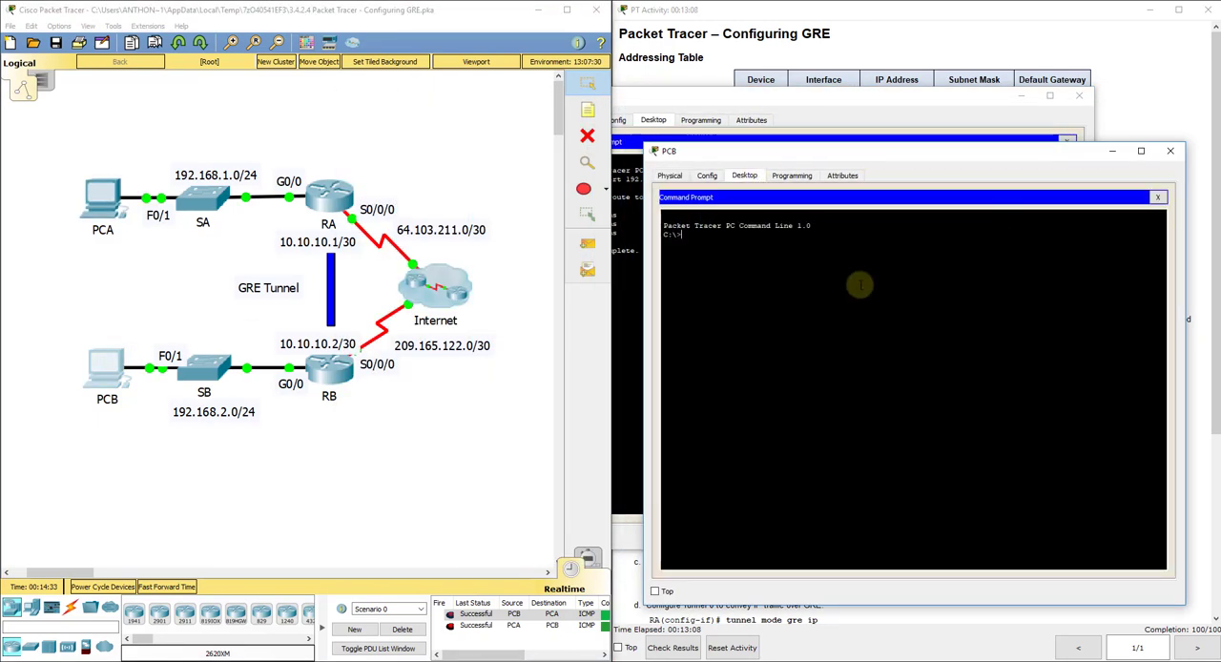
type("tracert 19")
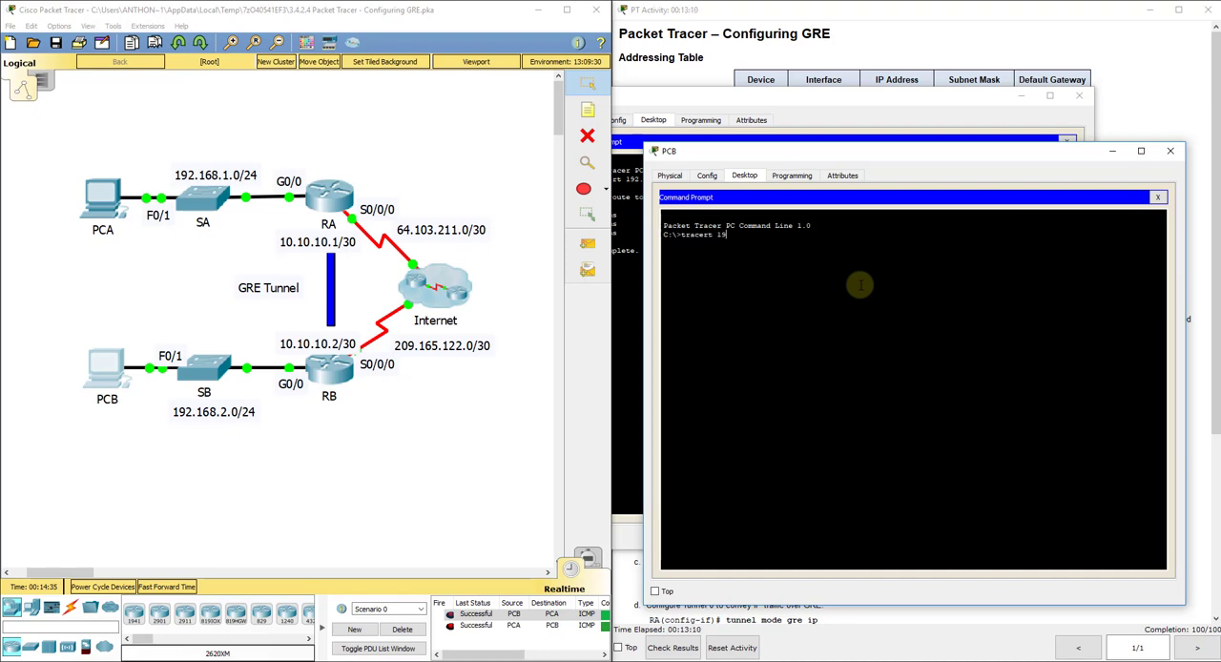
type("2.168.1")
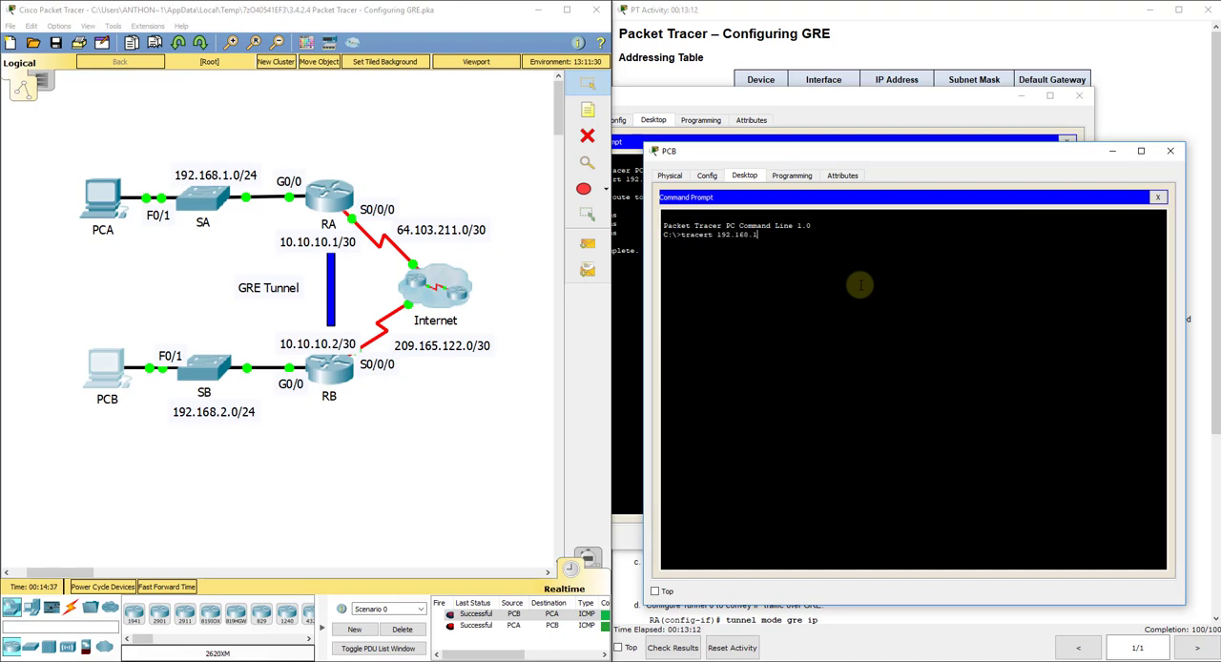
type(".1")
key("Return")
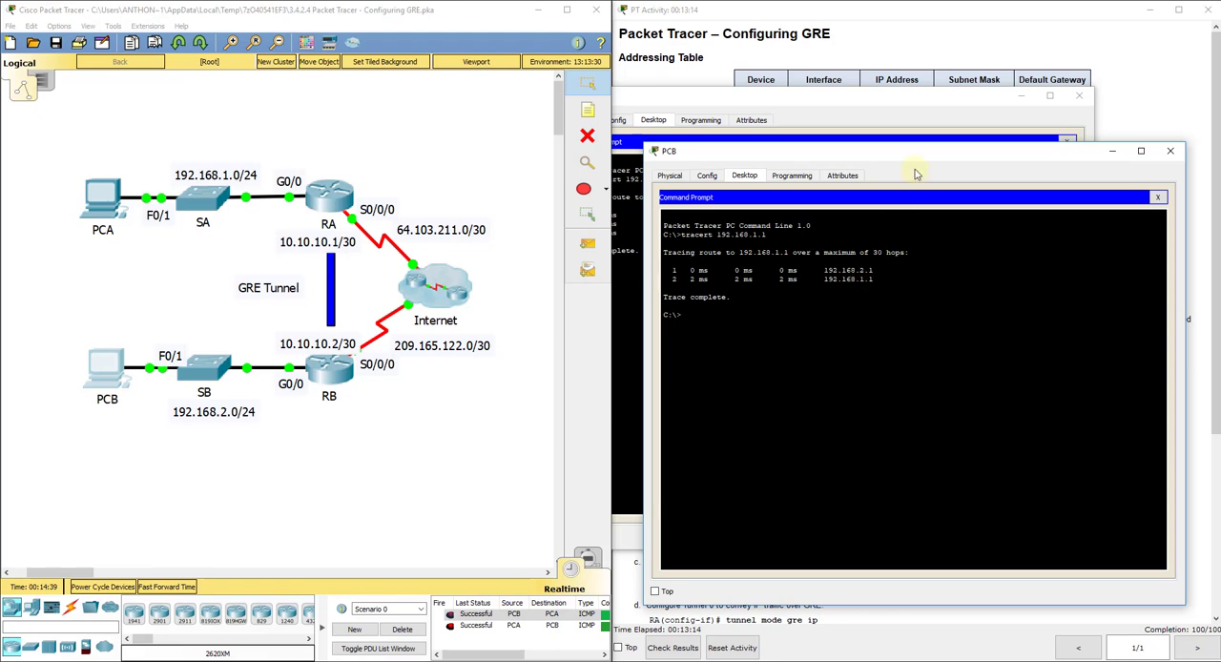
Step: Check PCA's address in the addressing table and trace the route from PCB to 192.168.1.2
left_click(912, 65)
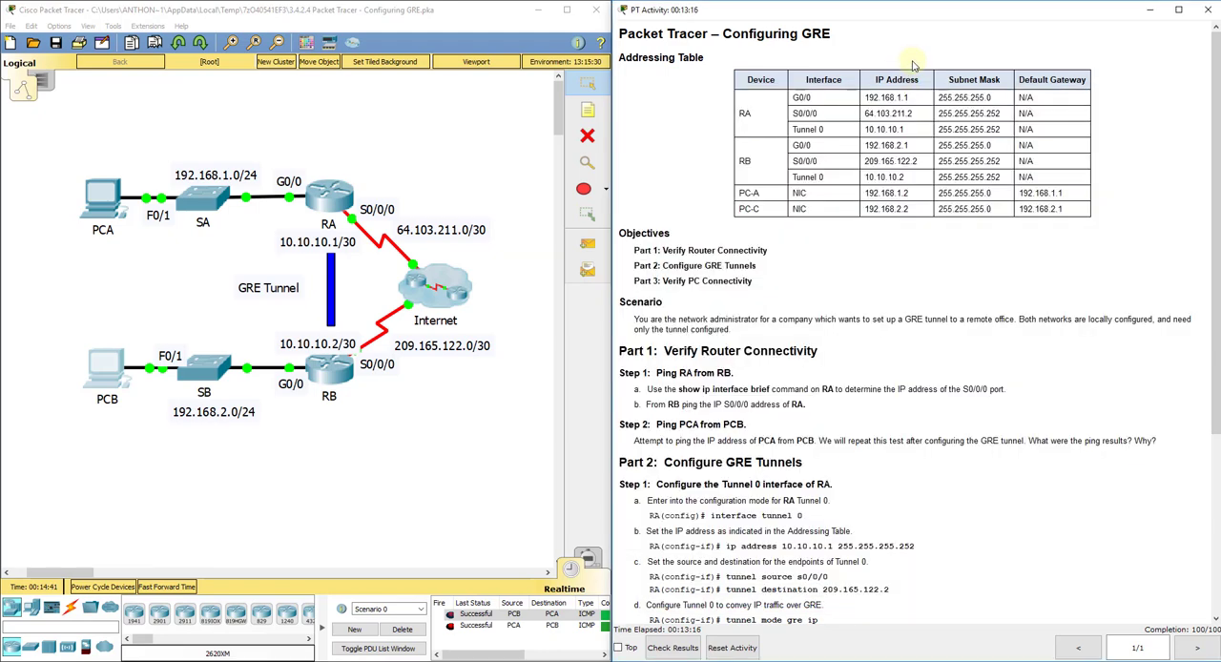
left_click(118, 371)
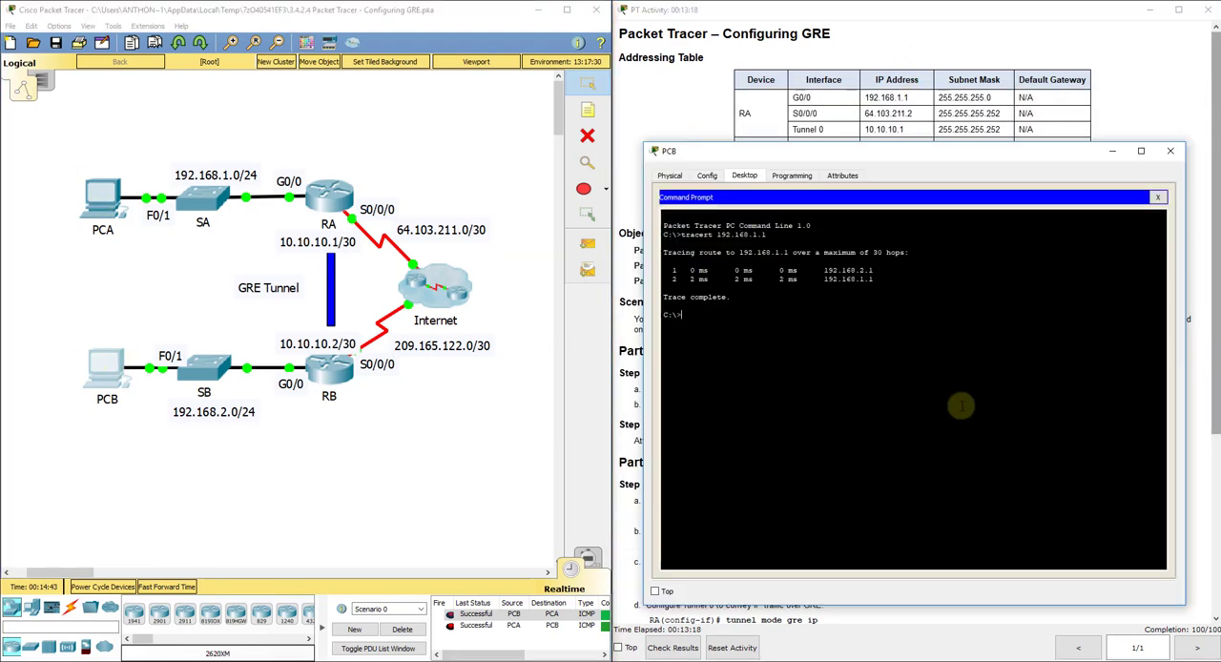
key("Up")
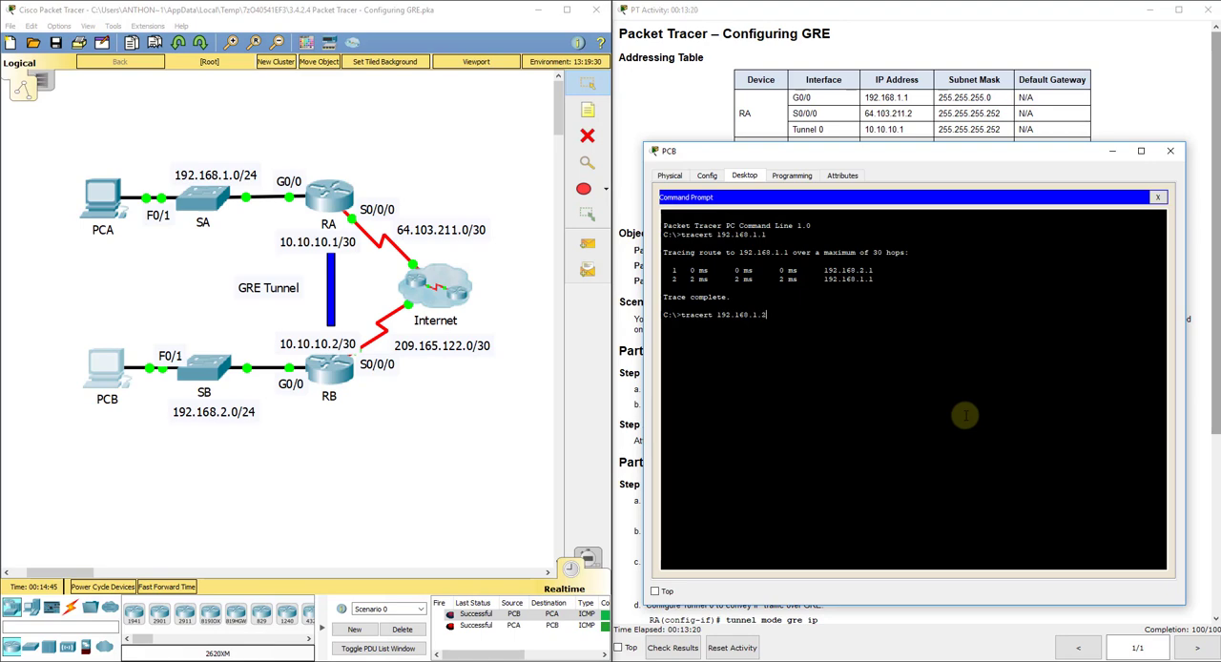
key("Return")
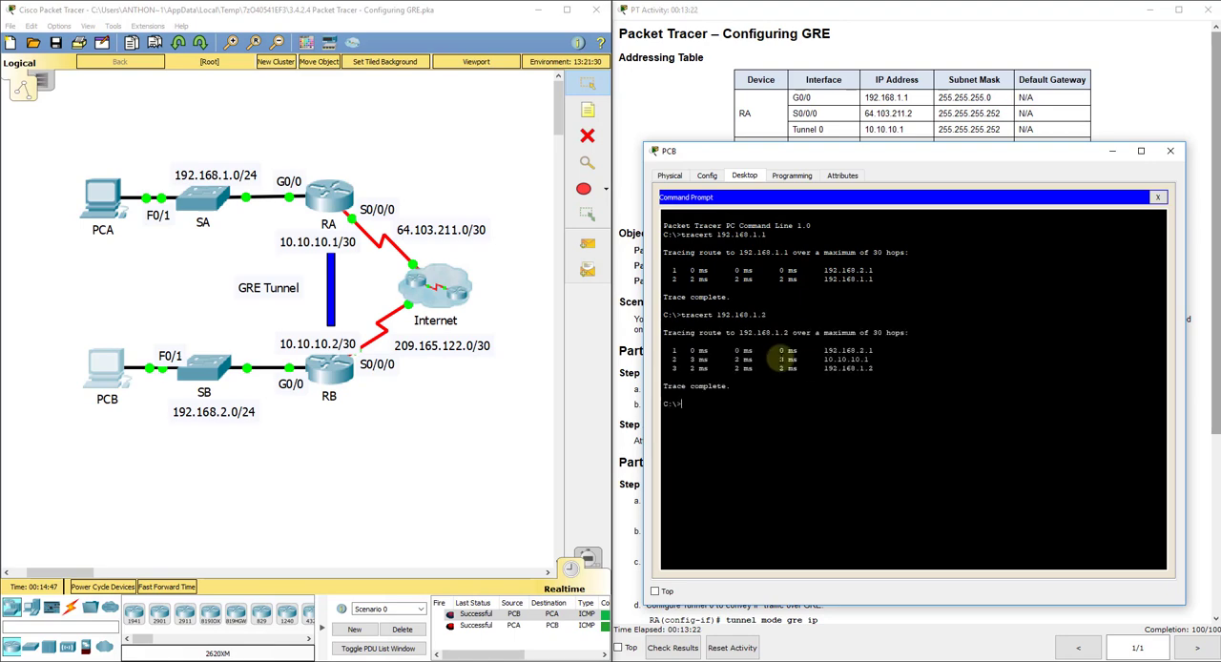
Step: Highlight each hop of the trace to 192.168.1.2 in turn and close the PCB window
left_click_drag(684, 350, 874, 350)
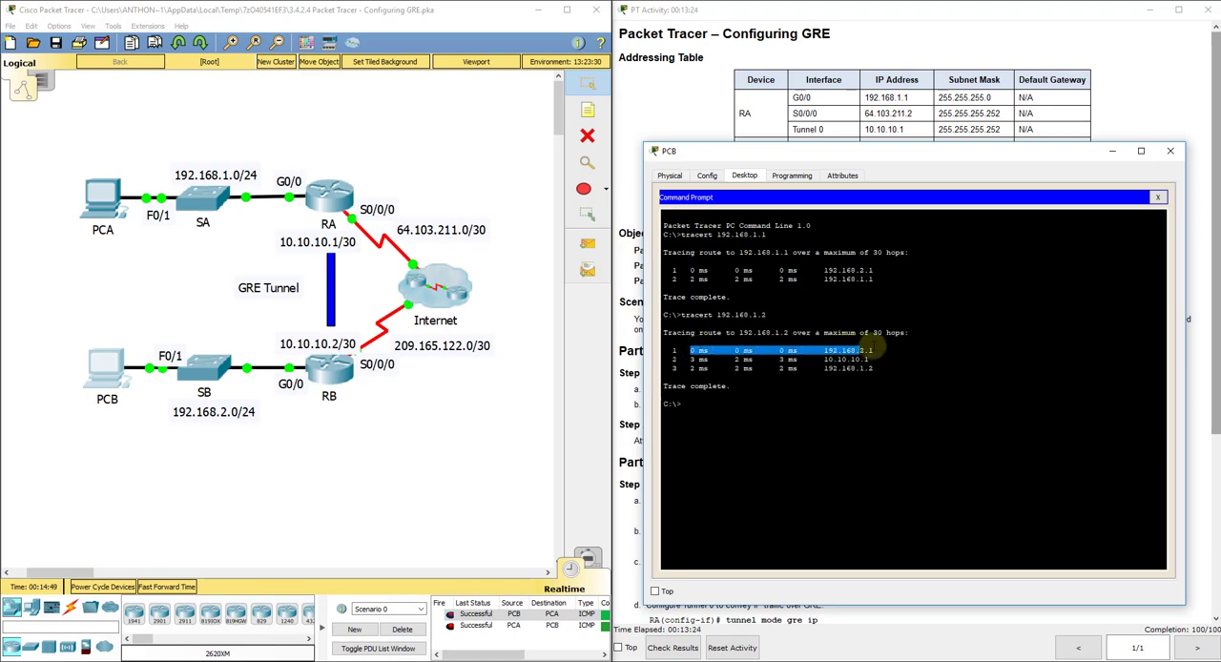
left_click(691, 359)
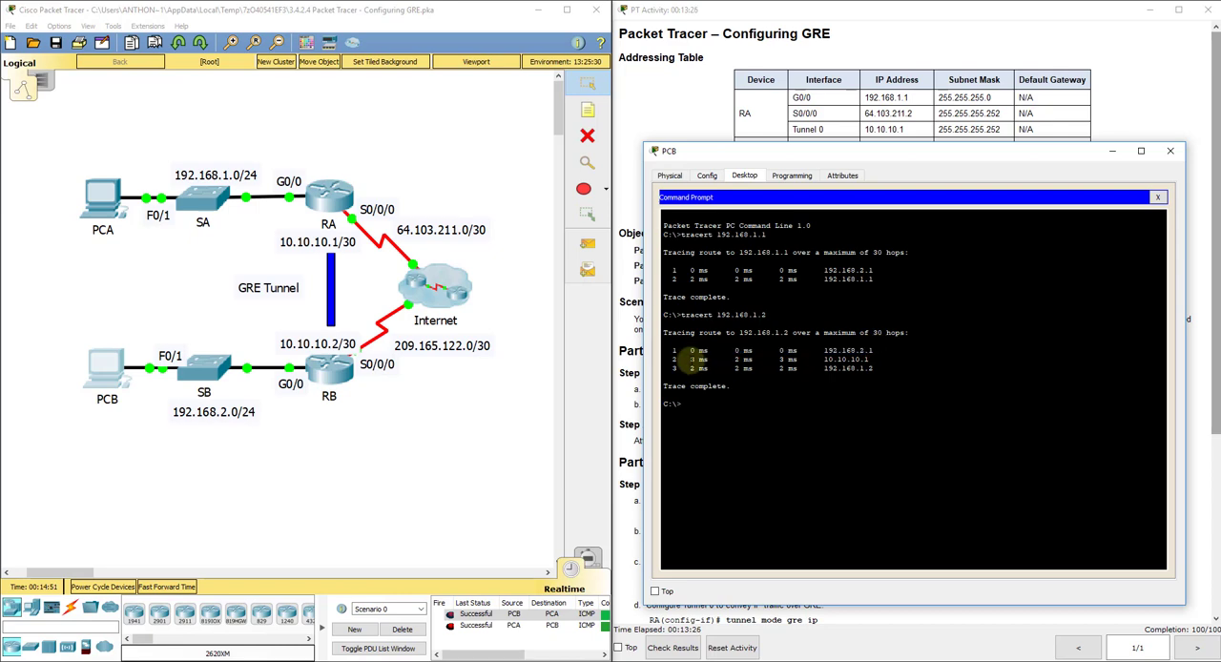
left_click_drag(691, 359, 870, 359)
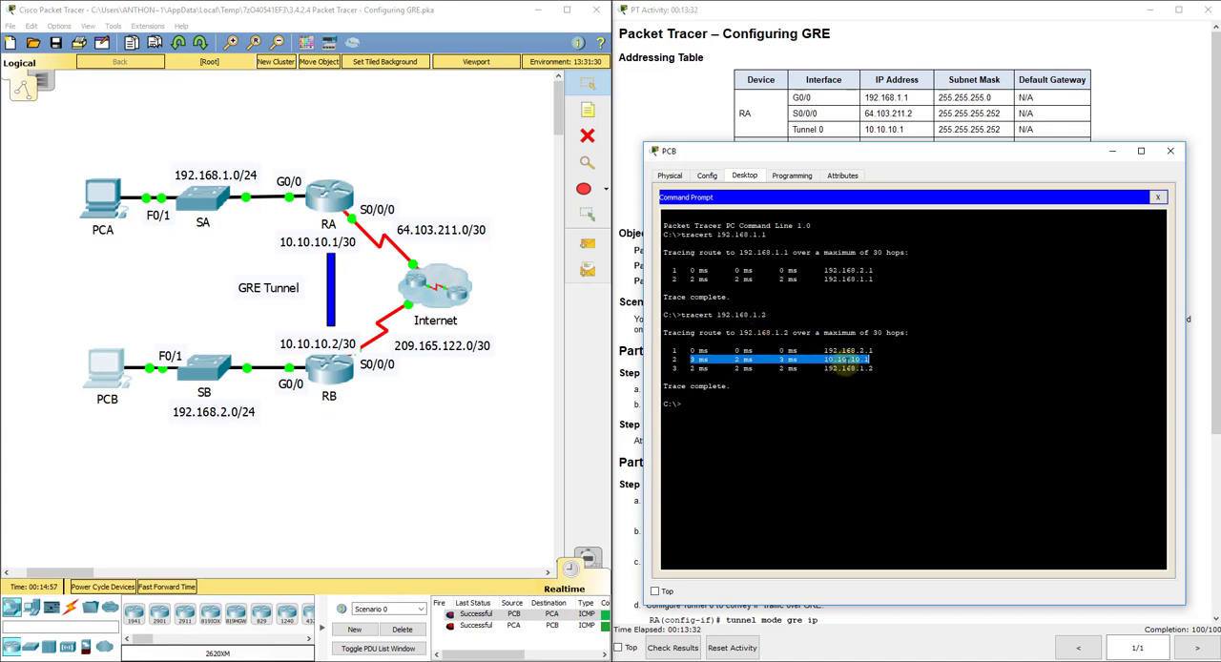
left_click_drag(873, 368, 673, 368)
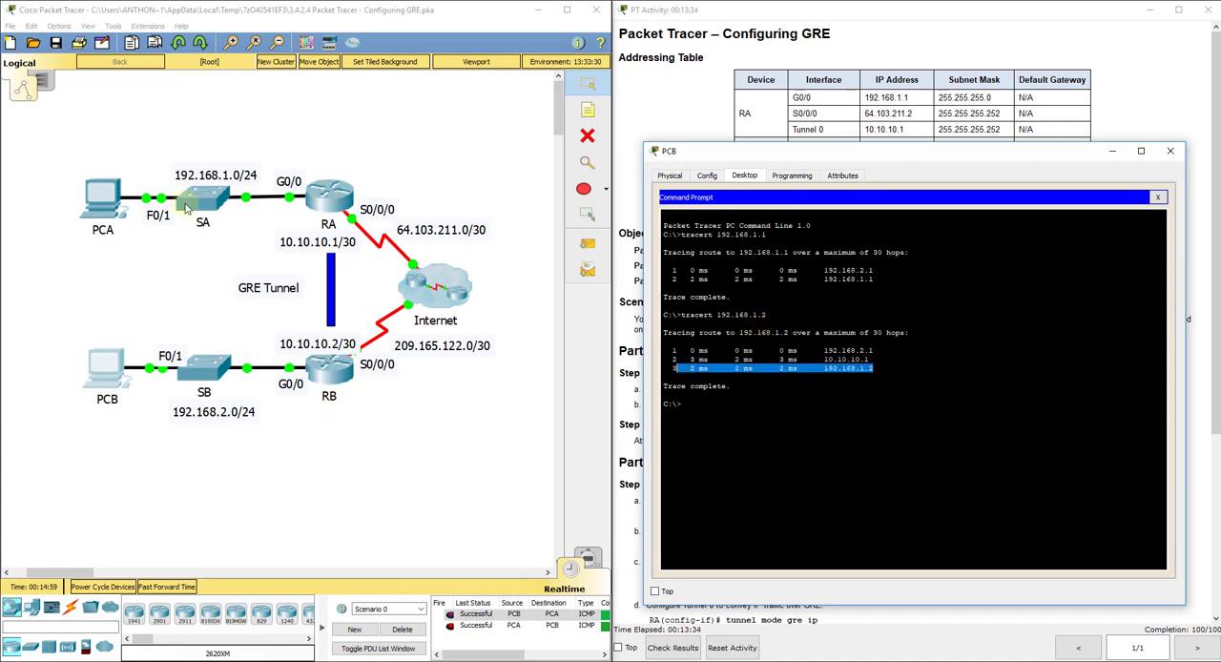
left_click(879, 399)
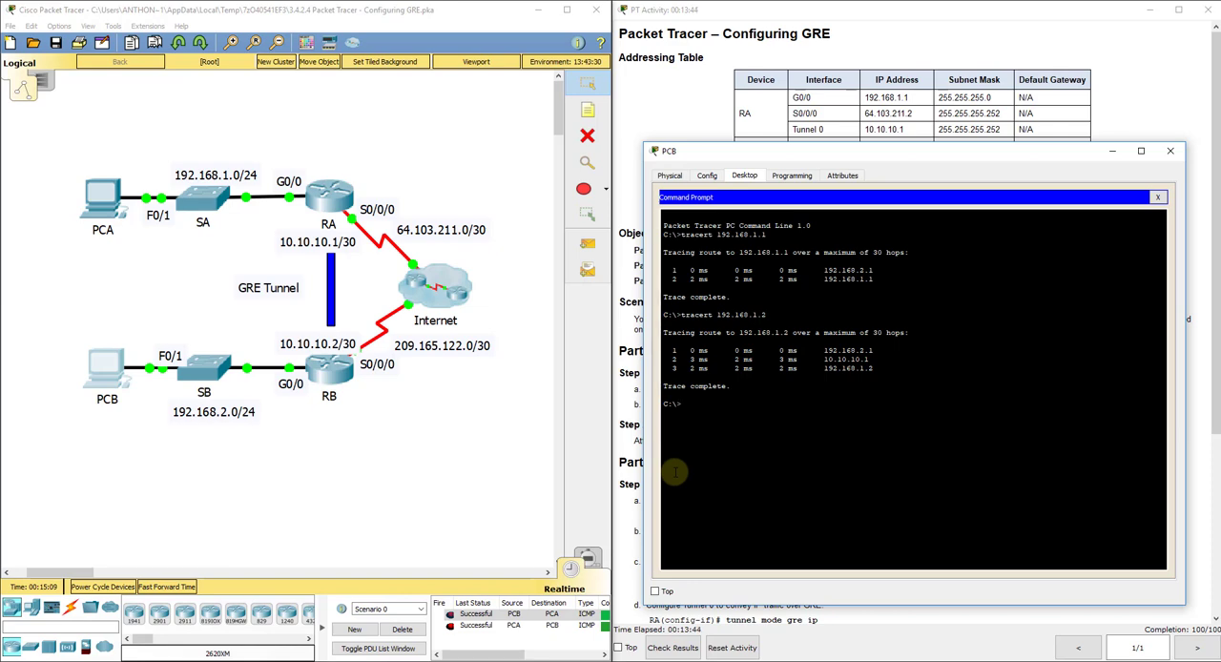
left_click(1172, 153)
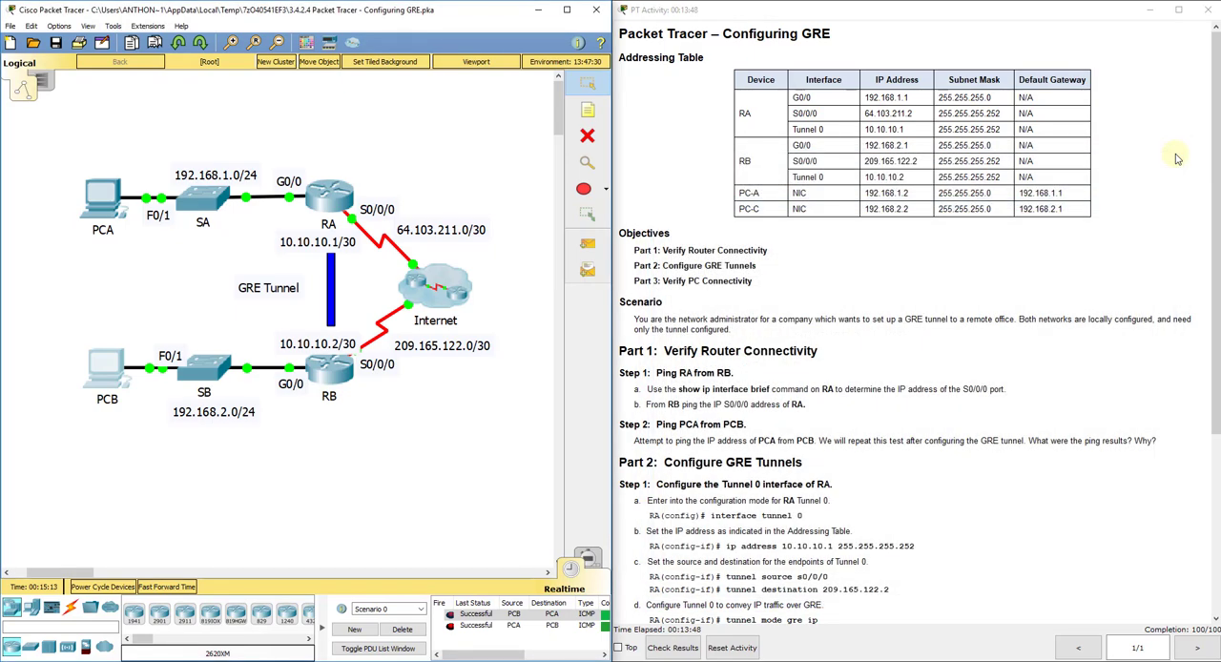